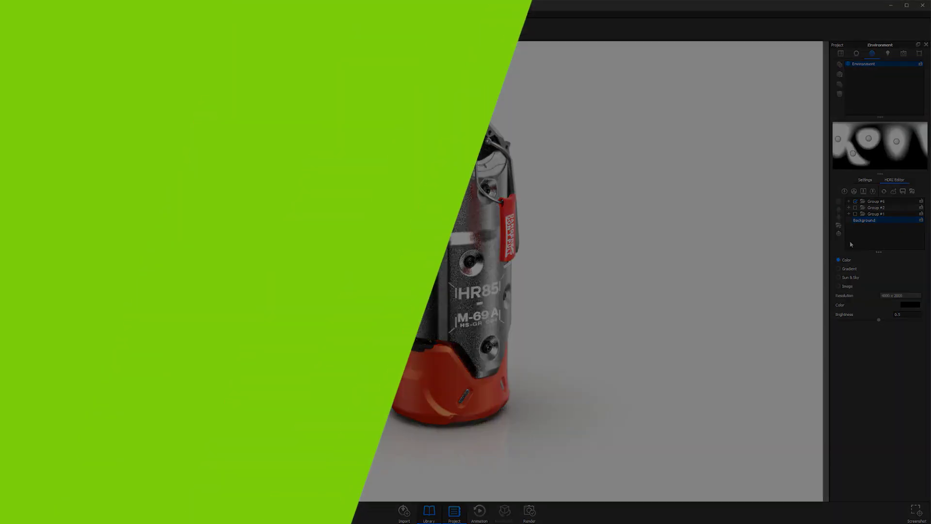
Examine the environment settings and the existing light pins in the HDRI Editor.
left_click(854, 203)
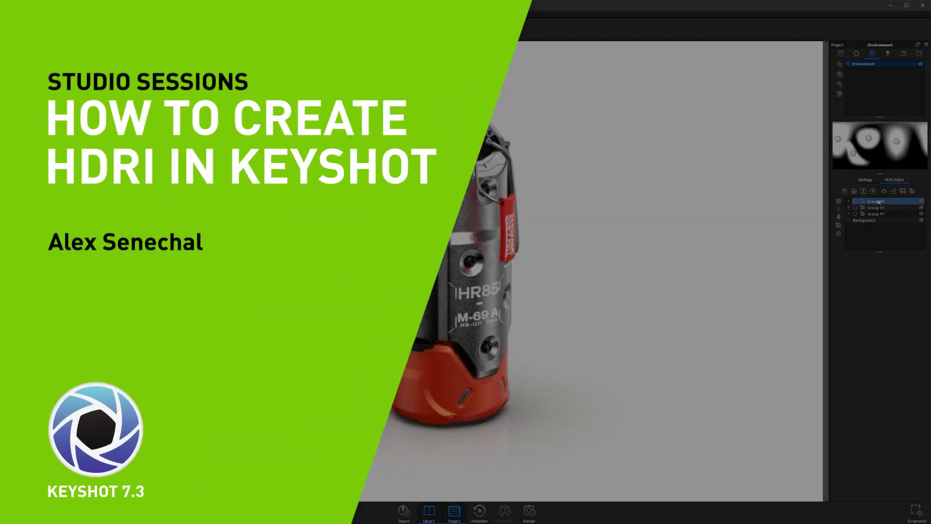
left_click(868, 180)
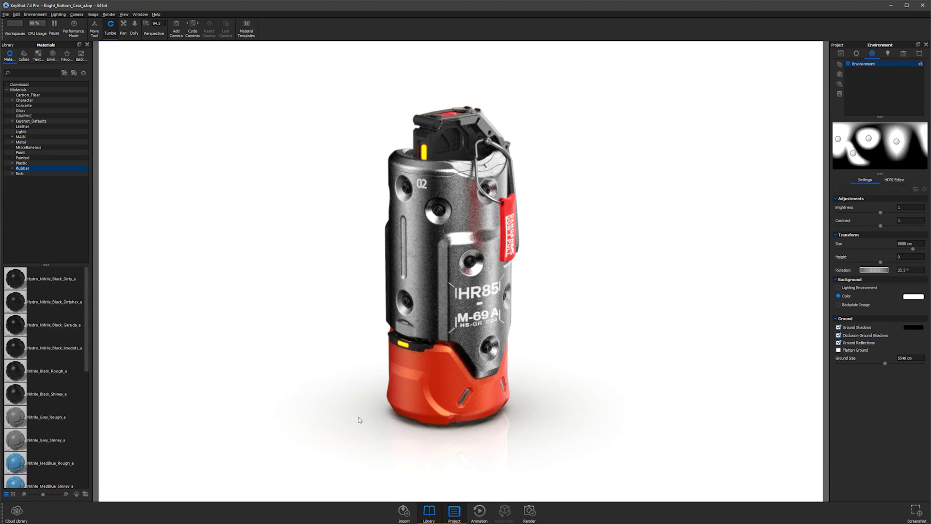
left_click(904, 181)
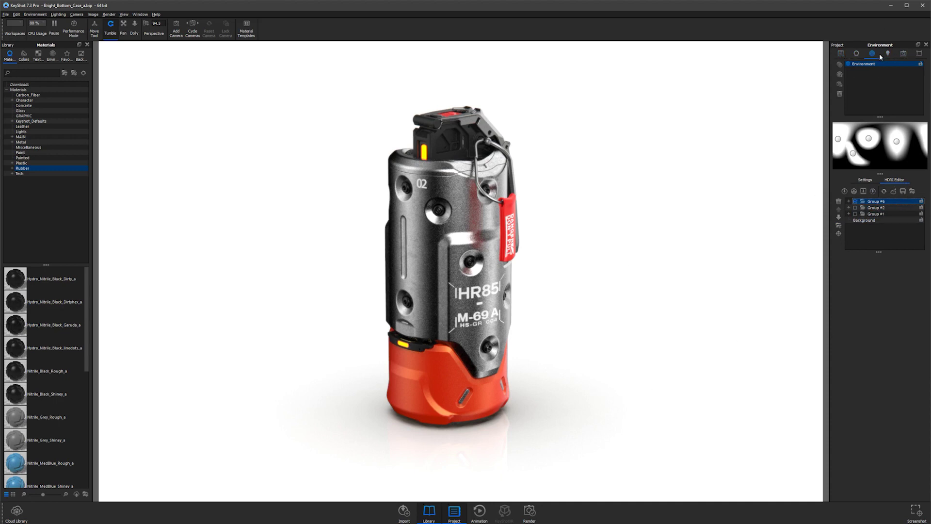
left_click(865, 180)
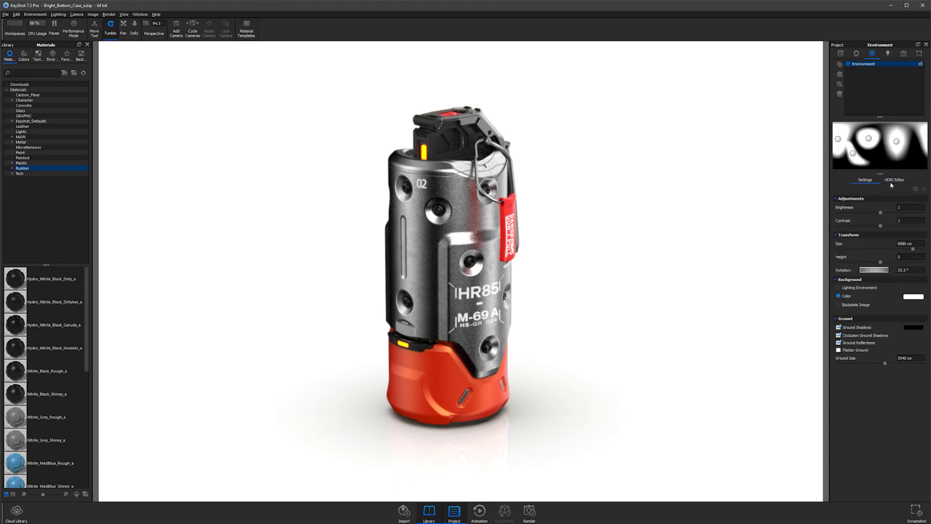
left_click(894, 180)
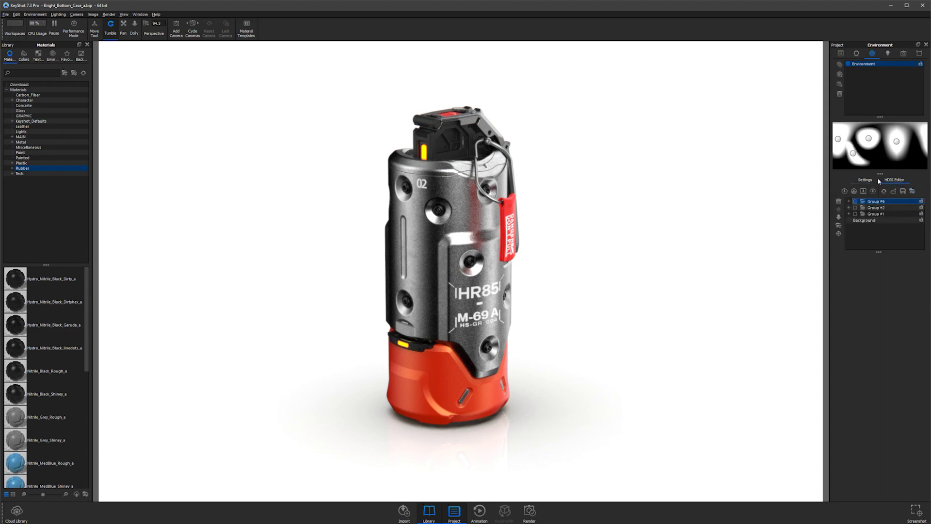
left_click(884, 159)
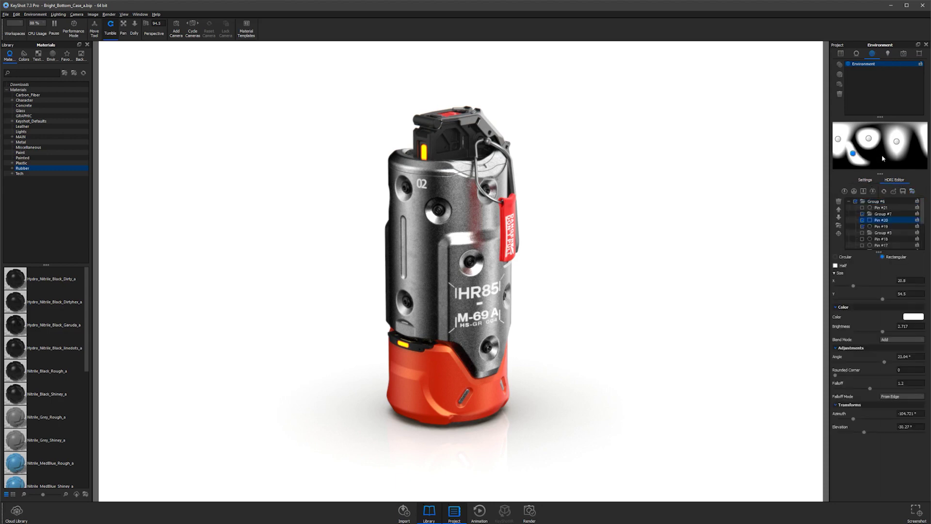
left_click(869, 139)
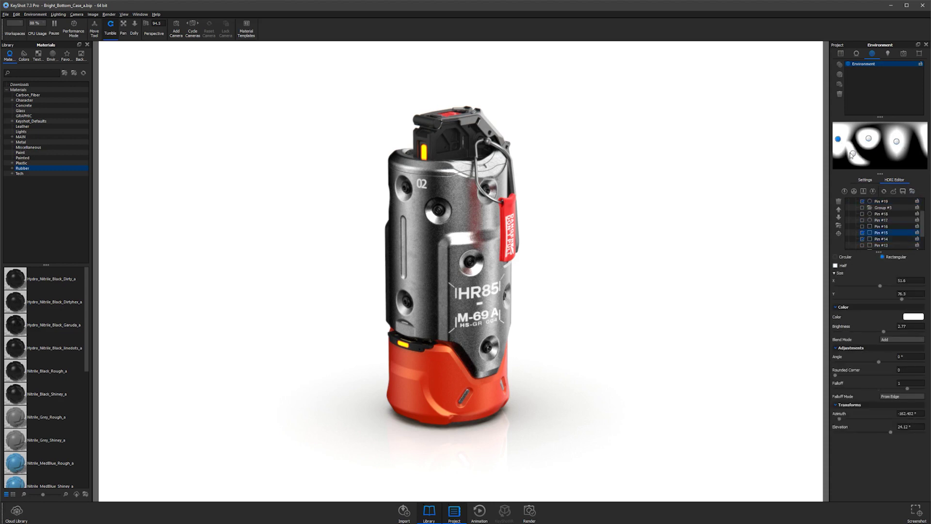
left_click(869, 140)
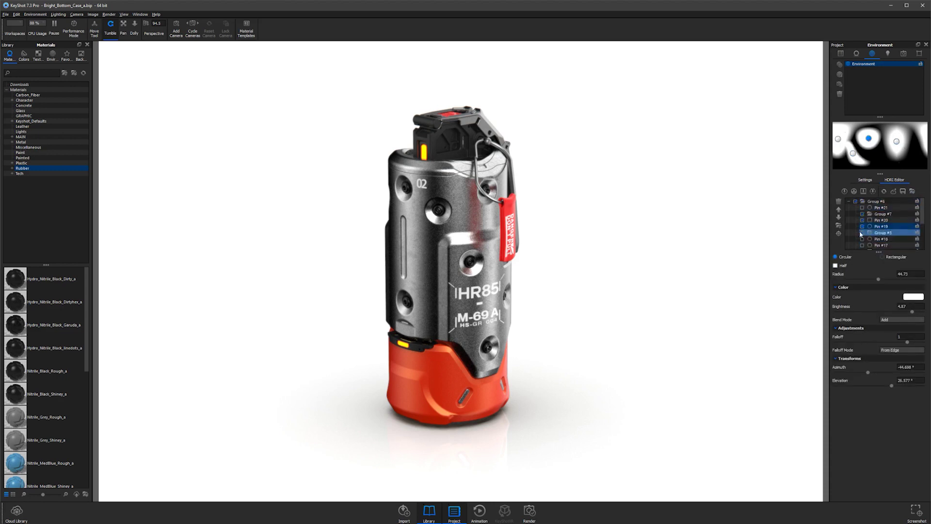
left_click(848, 200)
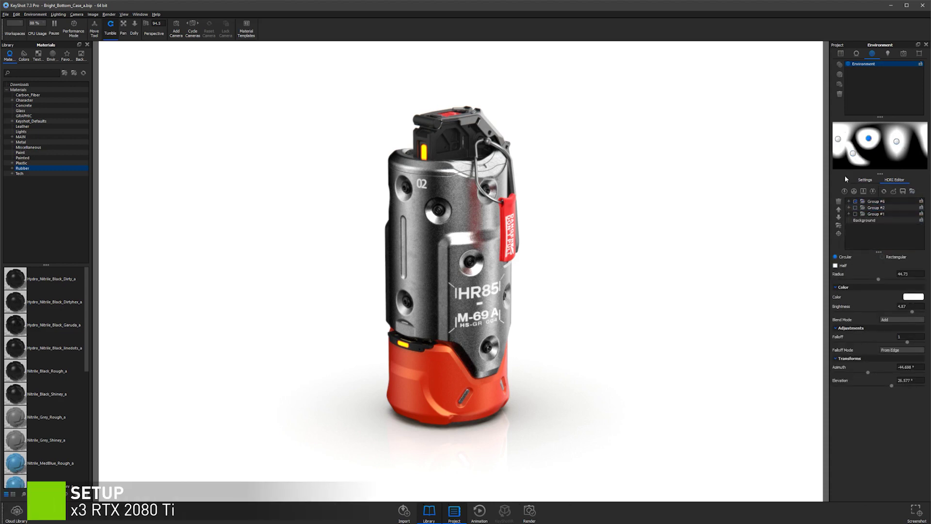
left_click(839, 234)
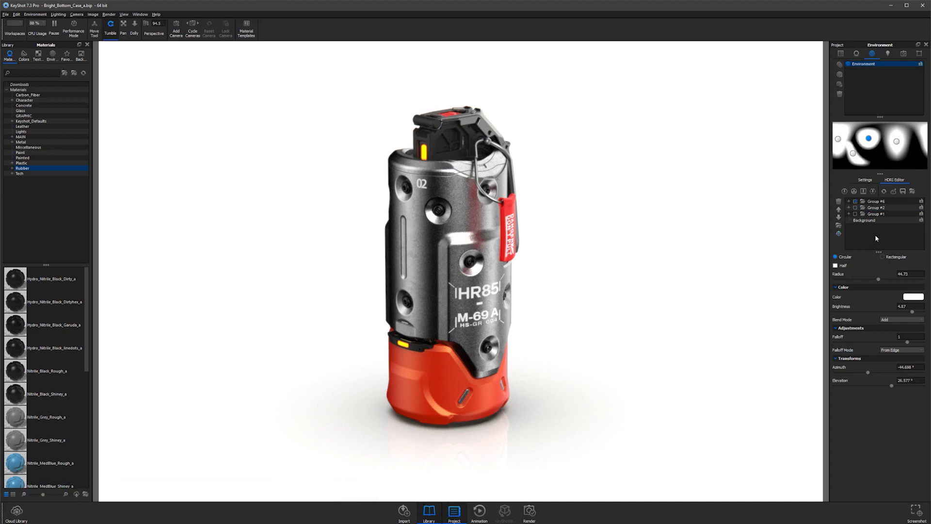
Turn off the Group #6 lights and add a new light group named Set1.
left_click(866, 201)
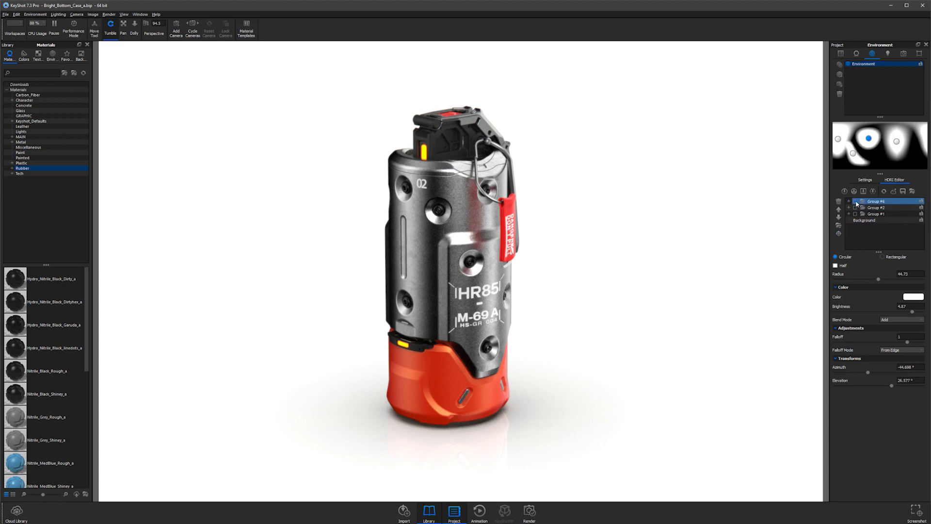
left_click(868, 221)
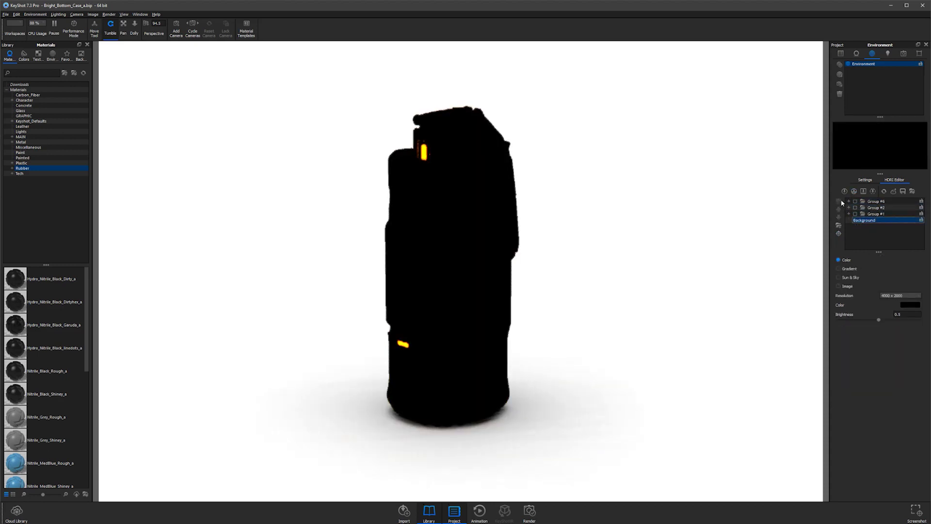
left_click(839, 226)
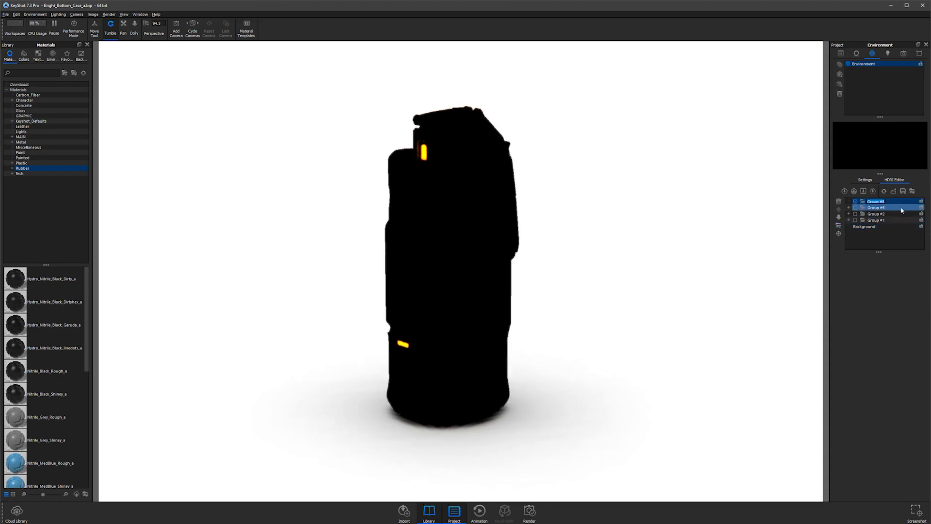
type("set1")
key("Return")
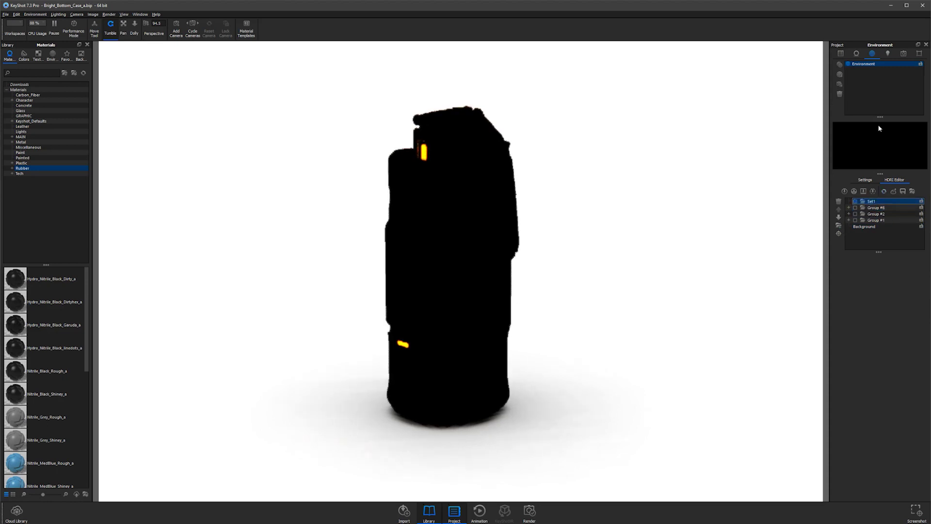
left_click(878, 208)
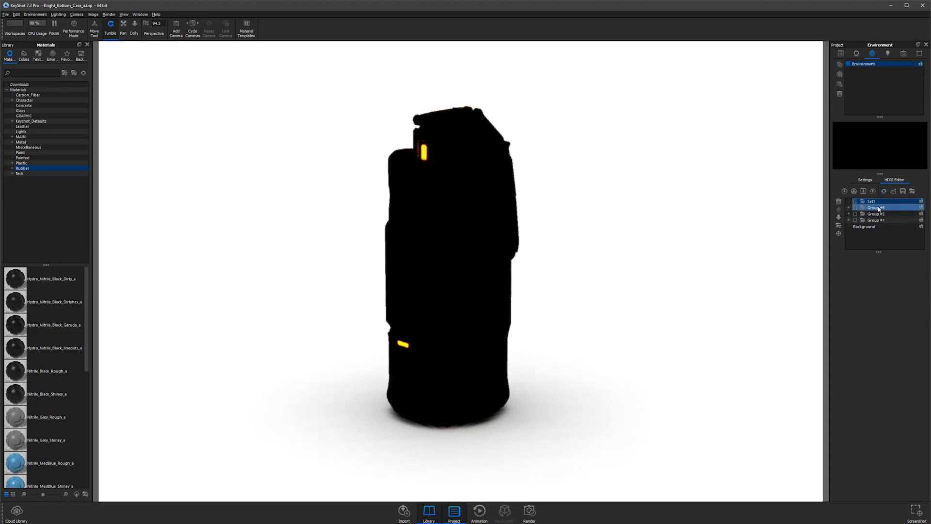
left_click(872, 202)
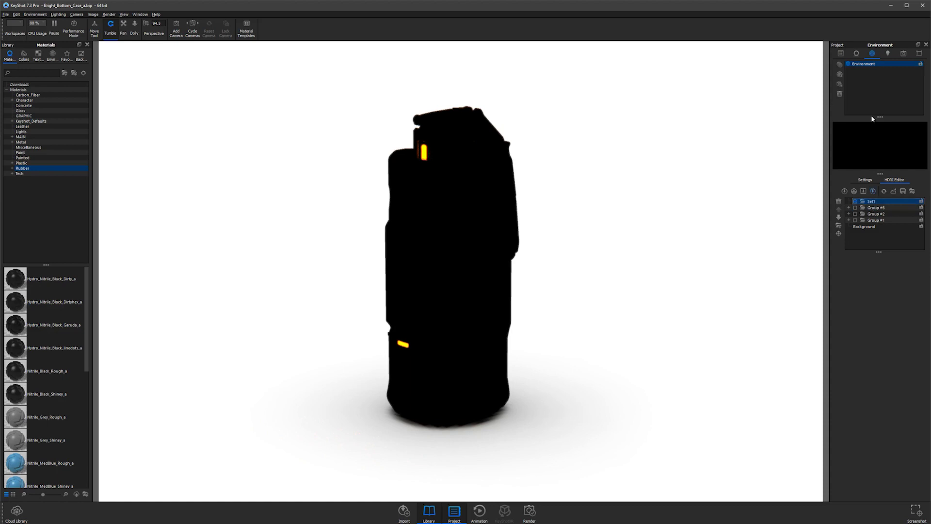
left_click(902, 54)
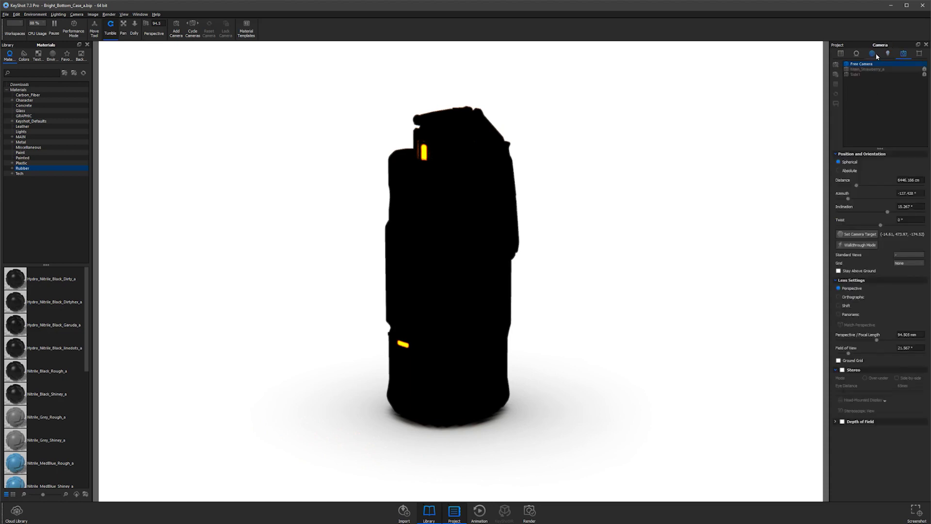
left_click(872, 54)
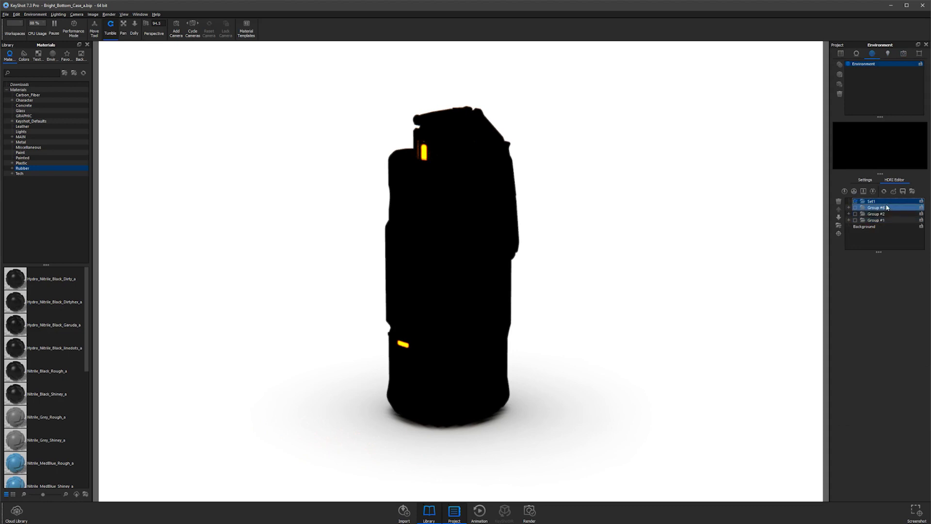
Add a circular light pin to Set1 and place its highlight on the grenade's front, at azimuth about -17.4° and elevation about -14°.
left_click(844, 191)
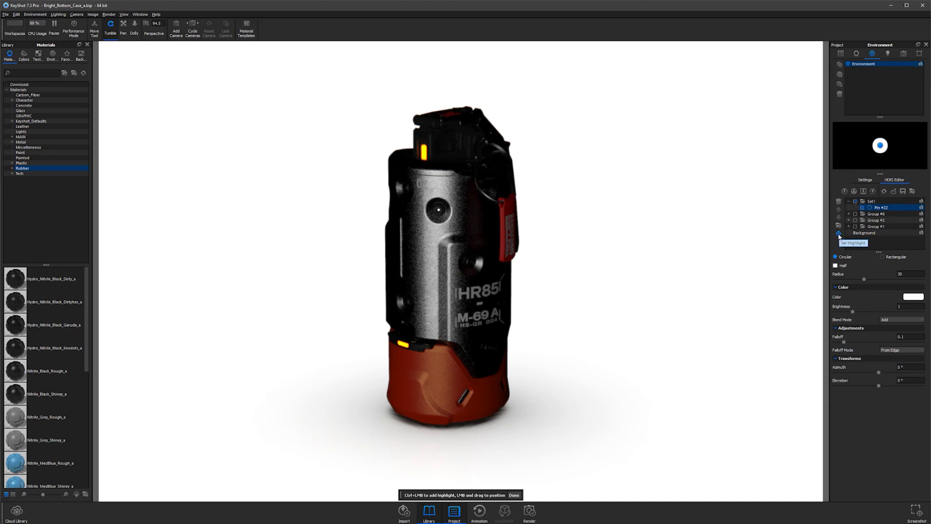
left_click(426, 136)
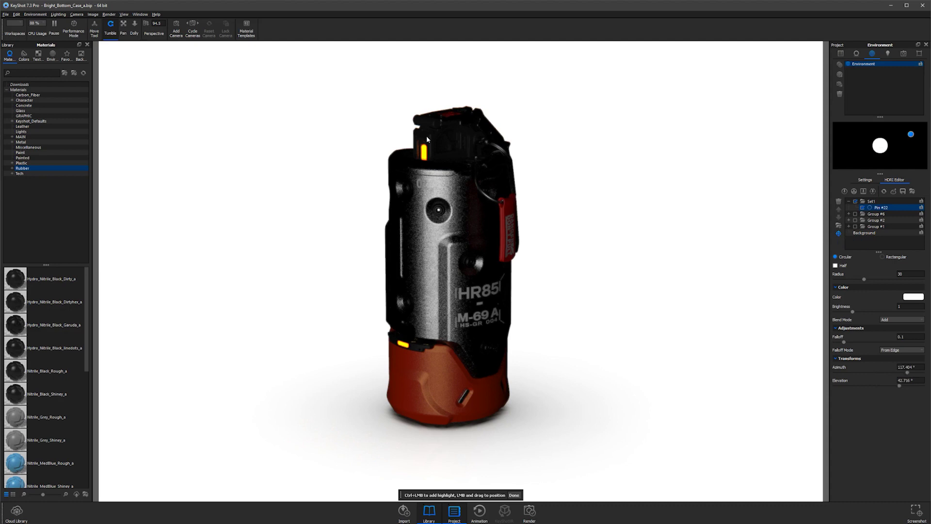
left_click(477, 218)
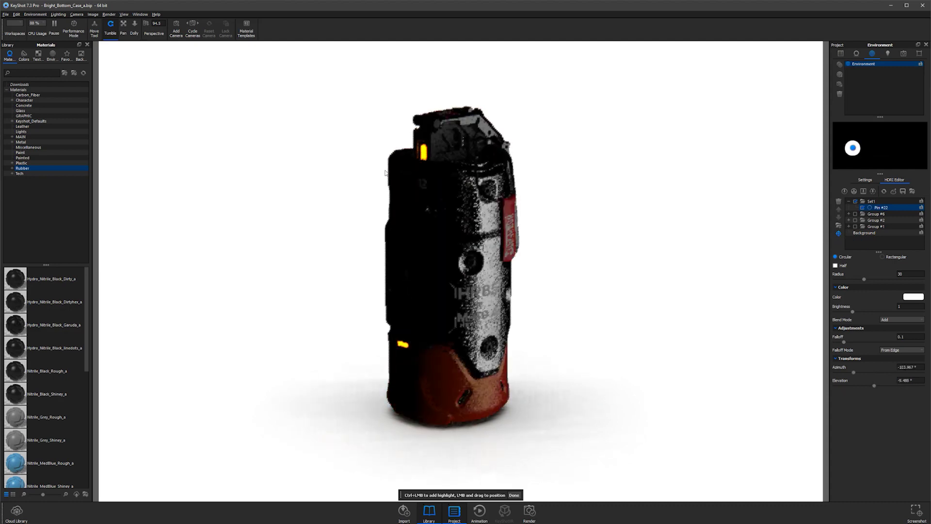
left_click(397, 214)
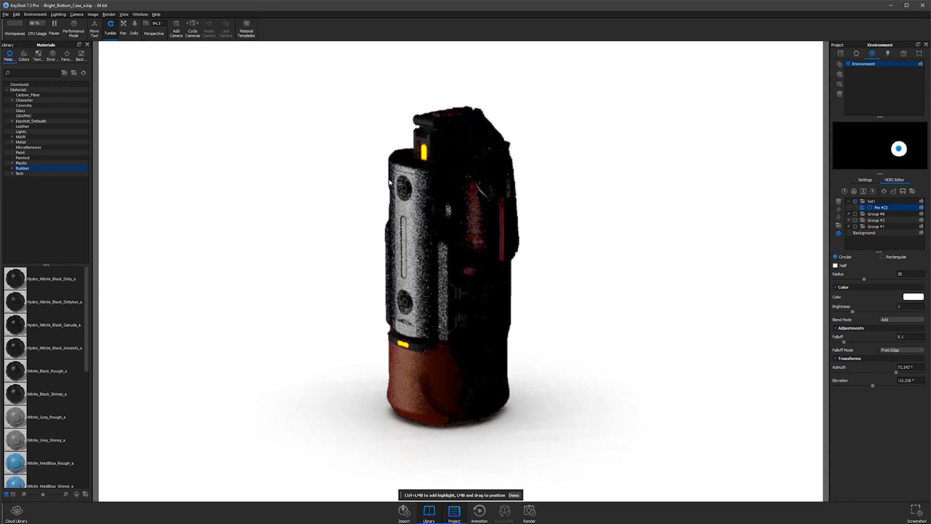
left_click(400, 316)
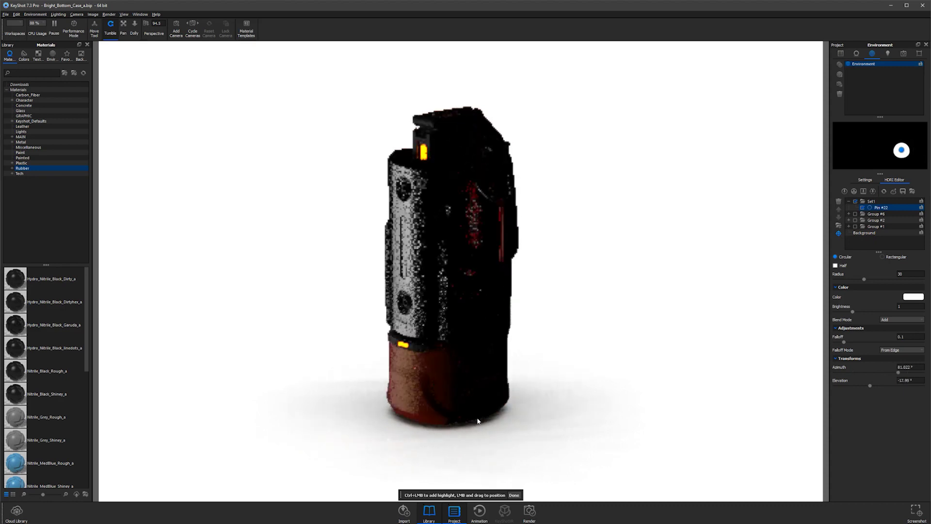
left_click(479, 203)
left_click(472, 259)
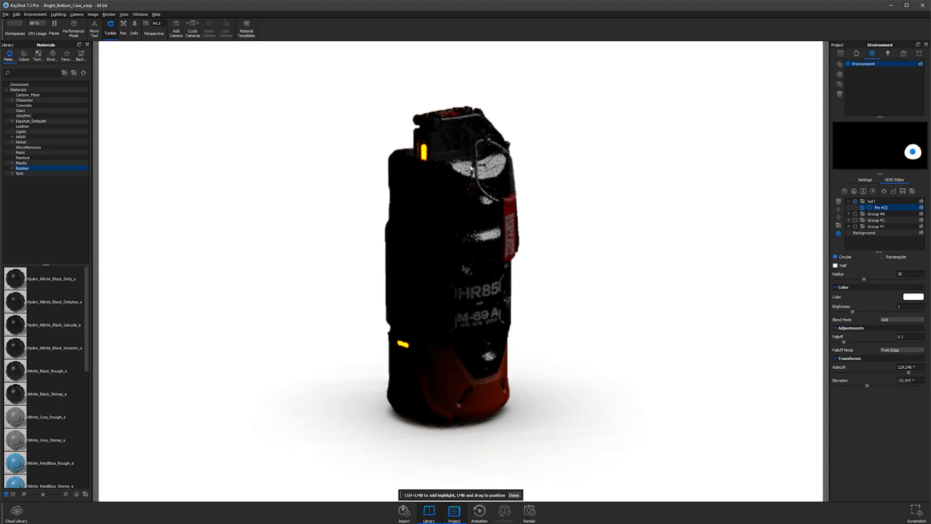
left_click(457, 164)
left_click(419, 162)
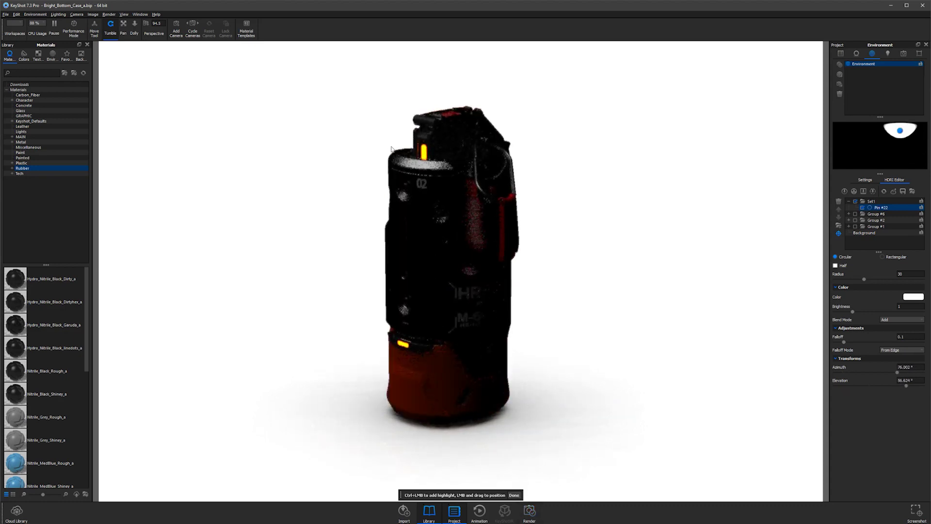
left_click(450, 249)
left_click(447, 184)
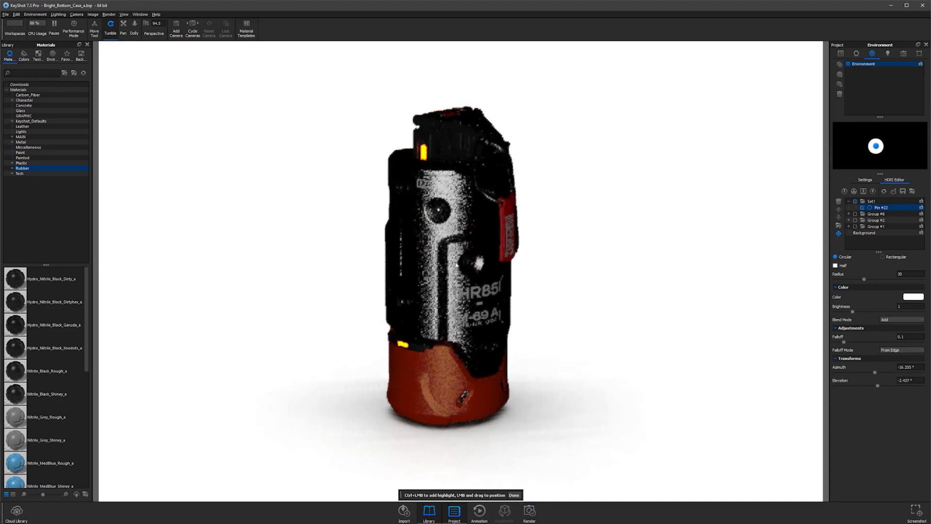
left_click(450, 272)
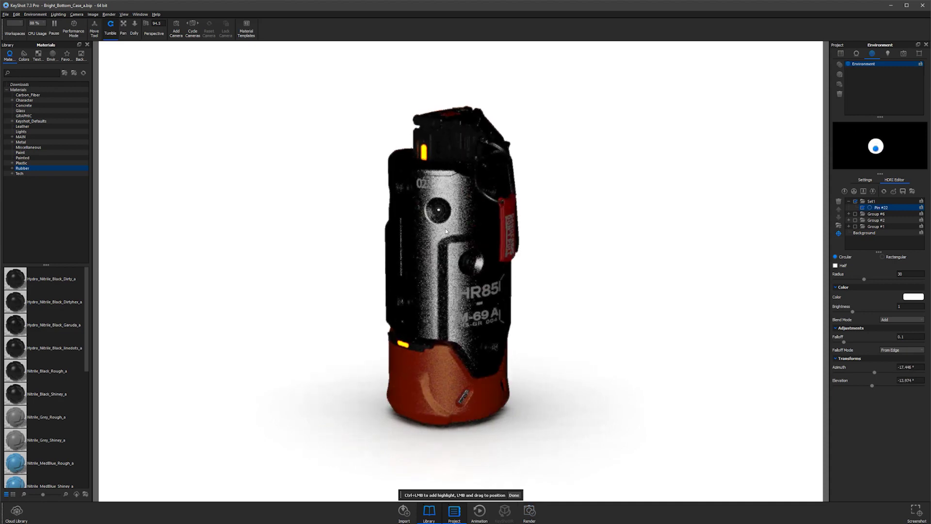
left_click(514, 495)
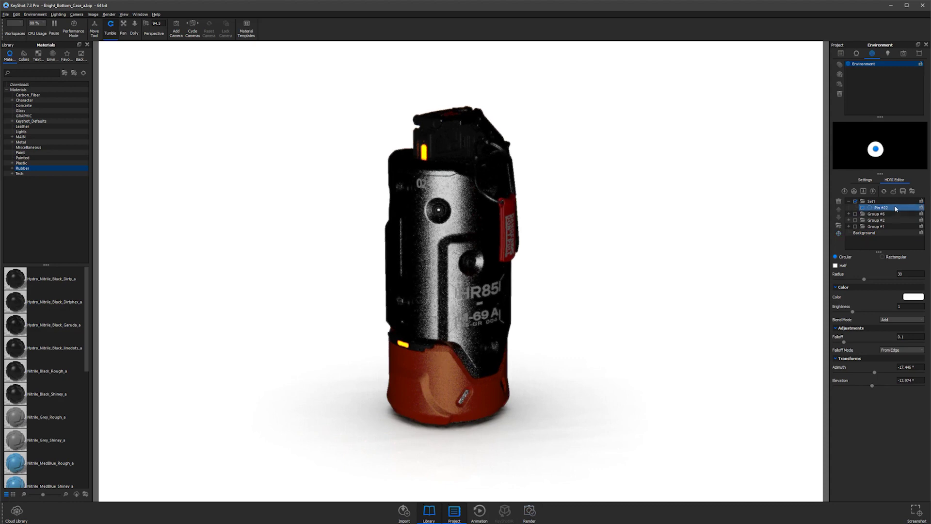
Delete the light groups Group #2 and Group #1 from the environment.
left_click_drag(876, 214, 847, 226)
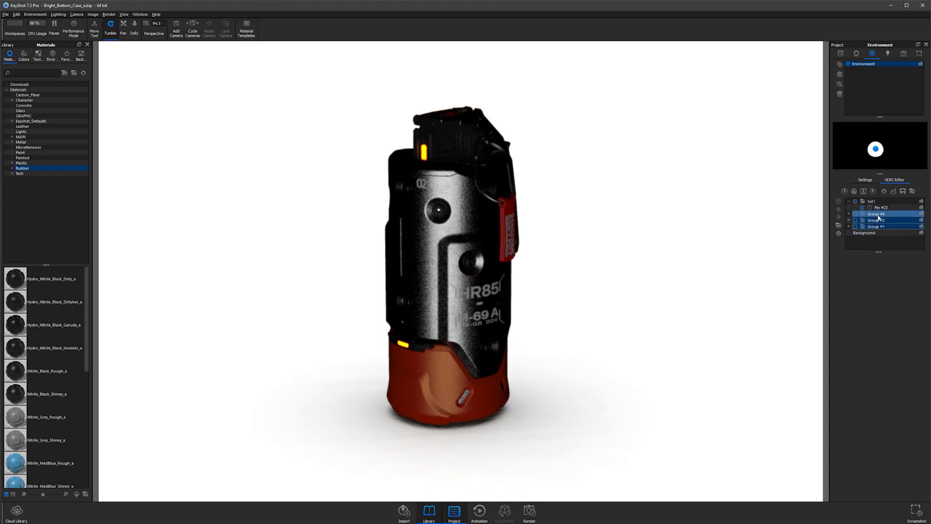
left_click_drag(868, 226, 863, 220)
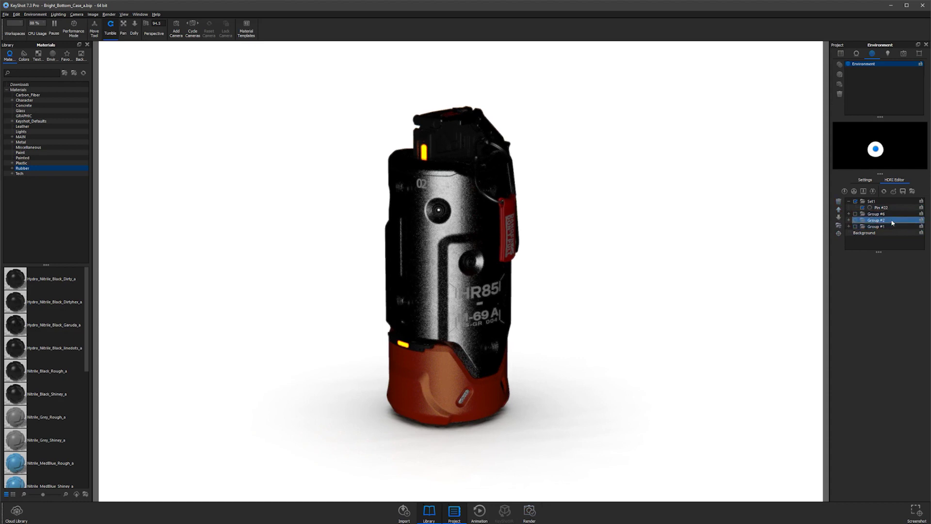
left_click(839, 201)
left_click(839, 201)
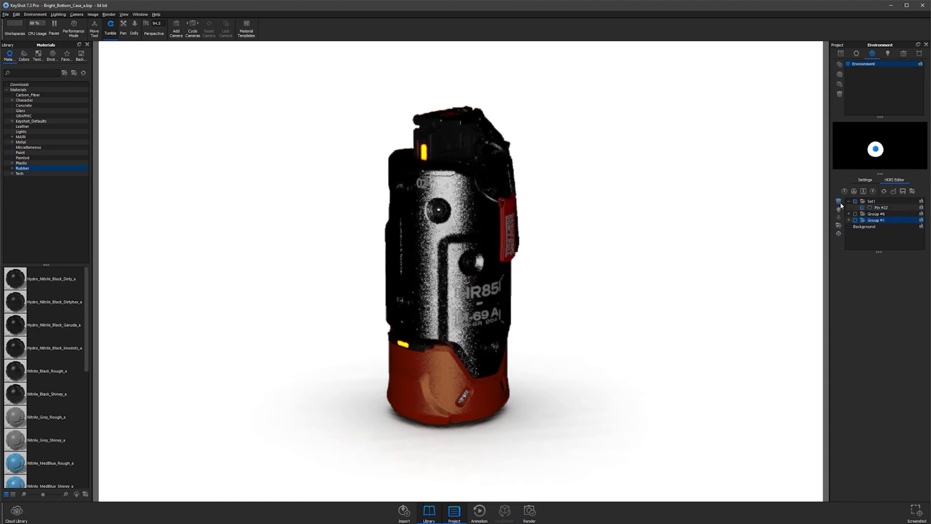
Make the pin in Set1 rectangular and resize it to about 19 in X and about 48 in Y.
left_click(882, 208)
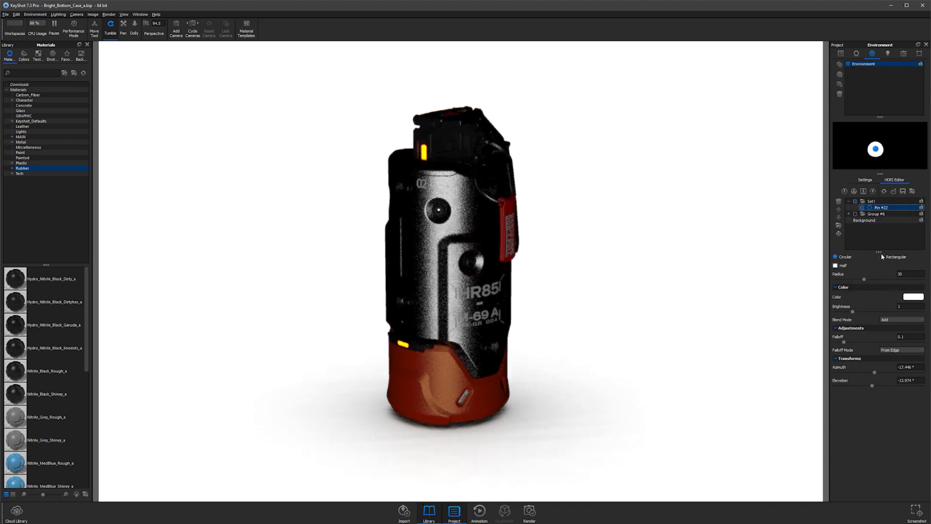
left_click(897, 258)
left_click(893, 258)
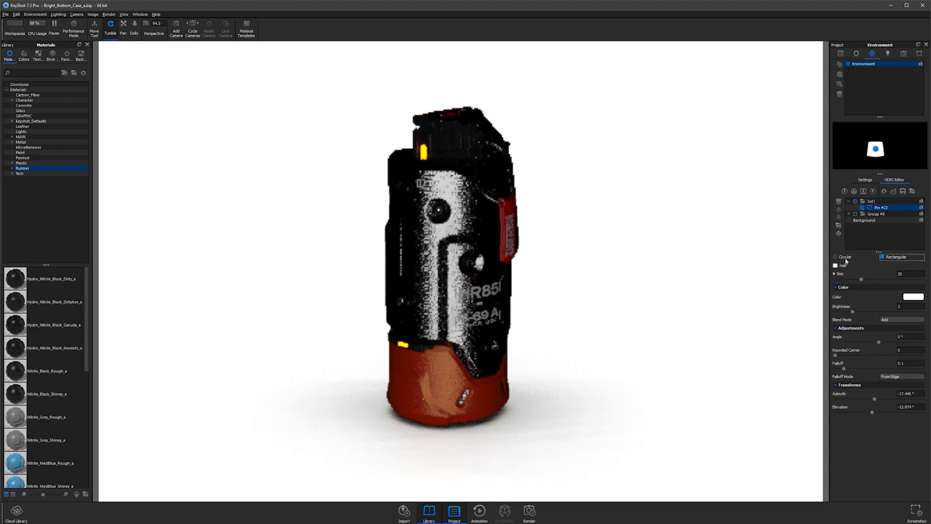
left_click(838, 274)
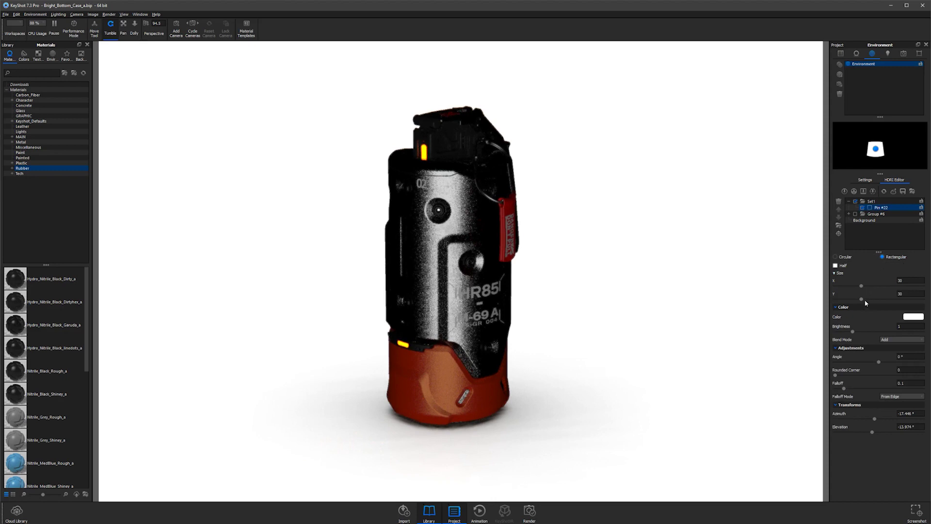
mouse_move(861, 299)
left_mouse_down()
mouse_move(909, 299)
mouse_move(859, 300)
mouse_move(852, 286)
mouse_move(923, 299)
mouse_move(877, 300)
left_mouse_up()
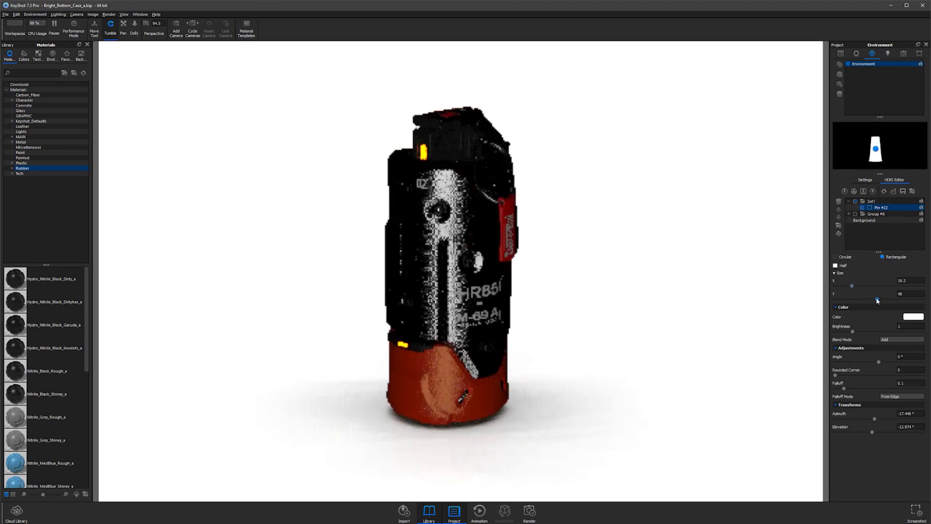
Change the pin in Set1 to circular and adjust its radius to about 37.4.
left_click(835, 273)
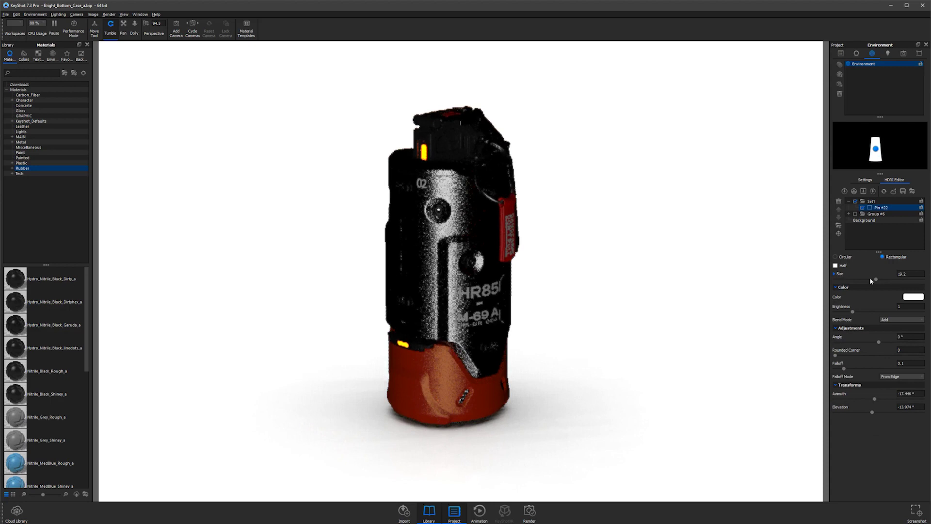
left_click(847, 257)
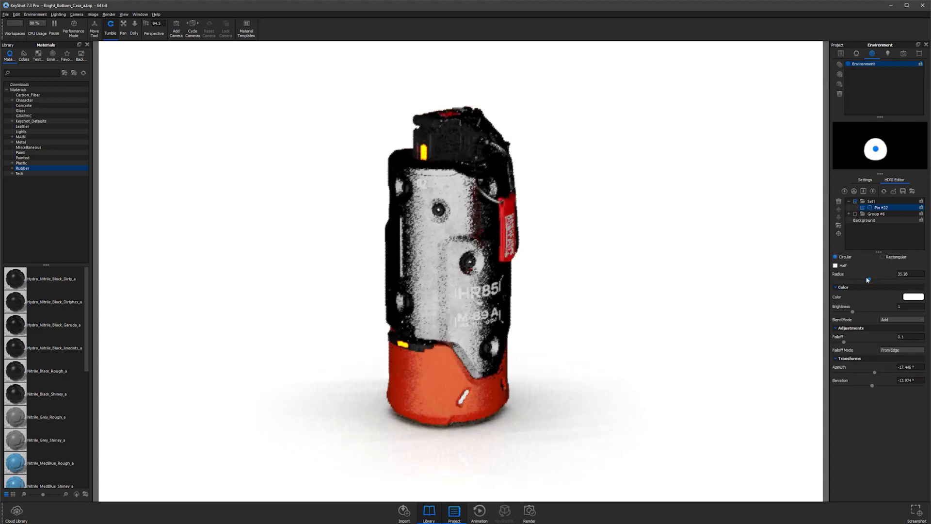
left_click(867, 279)
left_click_drag(867, 280, 871, 280)
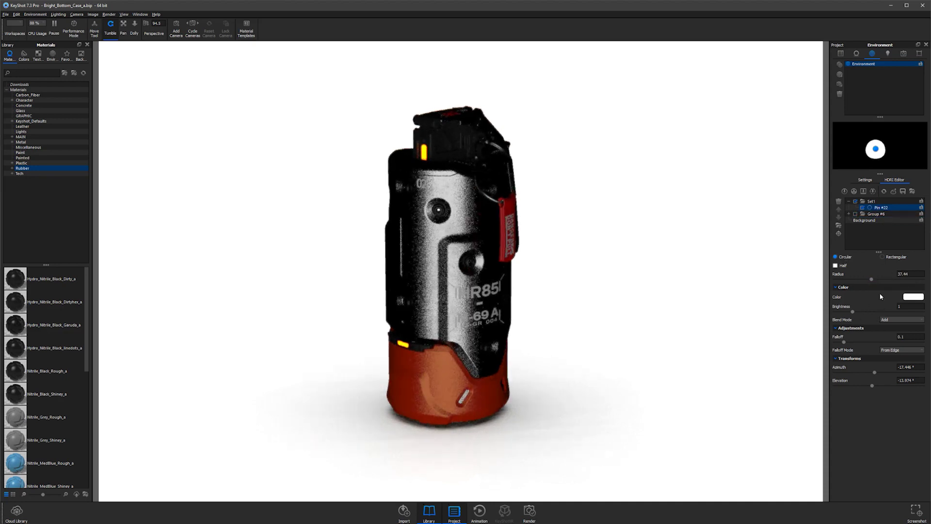
left_click(914, 297)
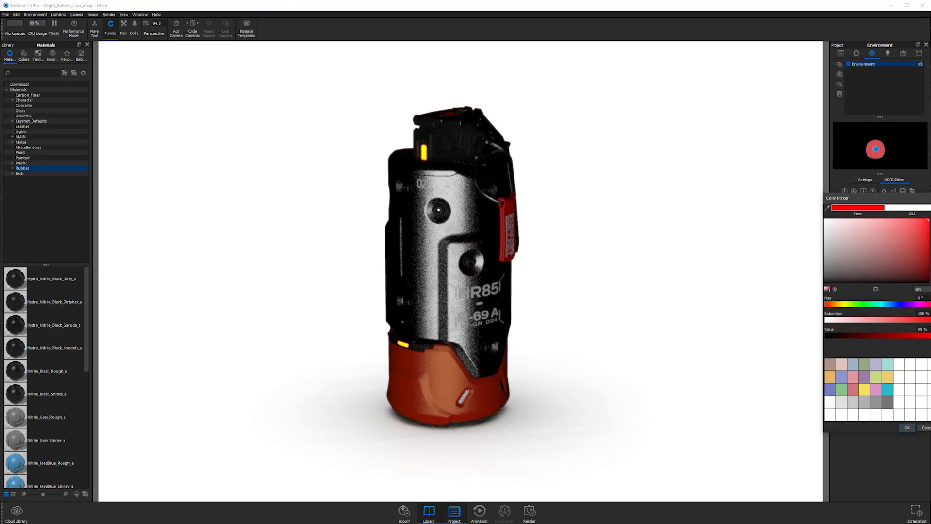
left_click_drag(844, 198, 667, 159)
left_click(757, 213)
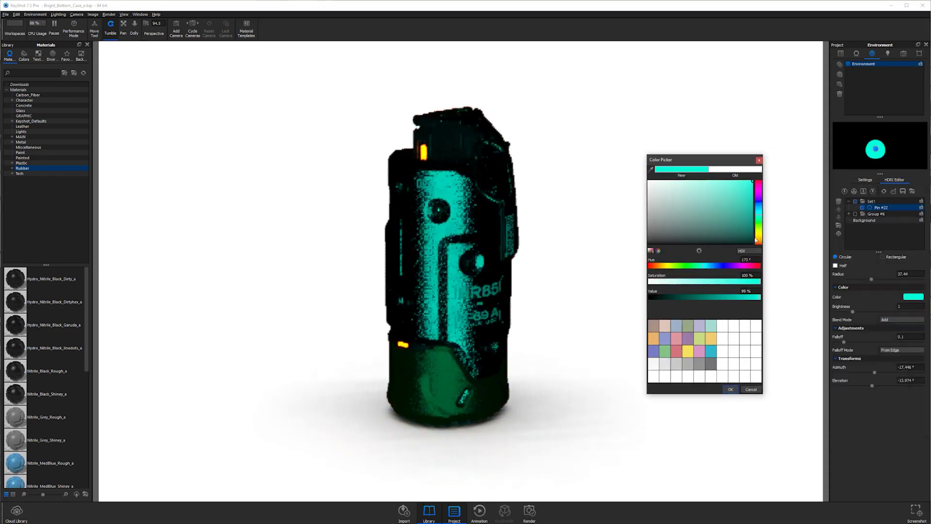
left_click(757, 207)
left_click(667, 180)
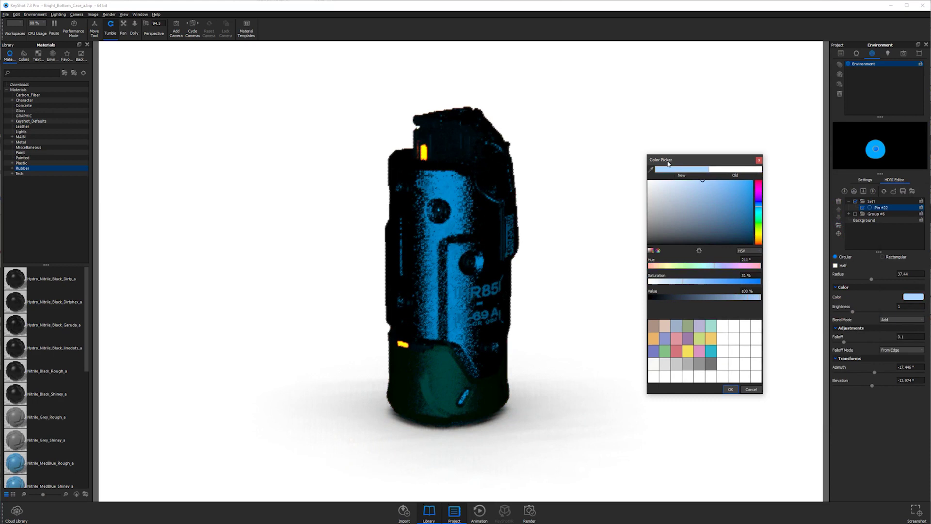
left_click(751, 389)
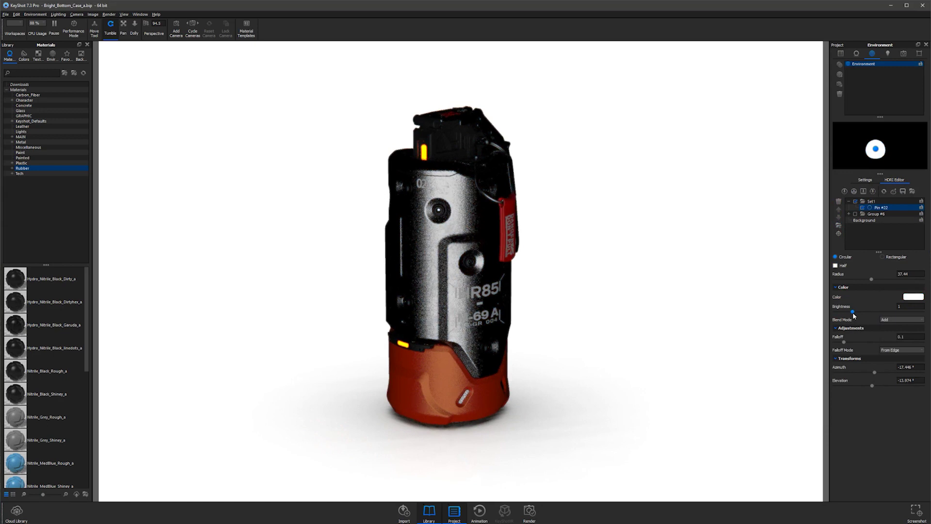
Set the circular pin's brightness to 2, trying higher brightness levels first.
left_click_drag(853, 313, 914, 311)
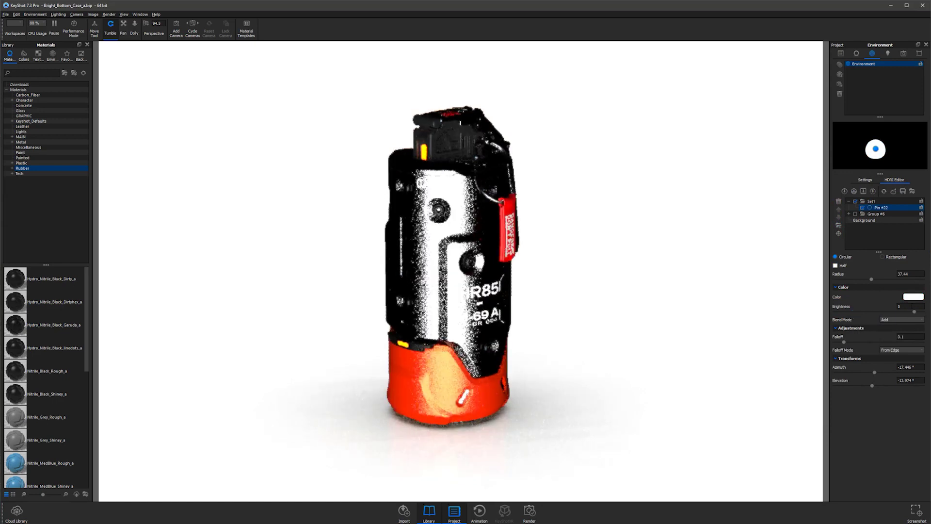
double_click(900, 306)
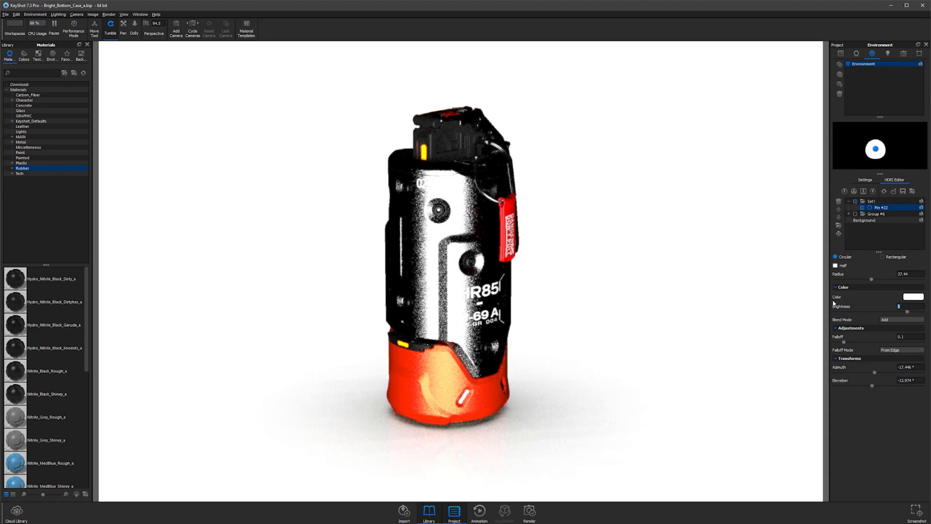
type("4.95")
key("Return")
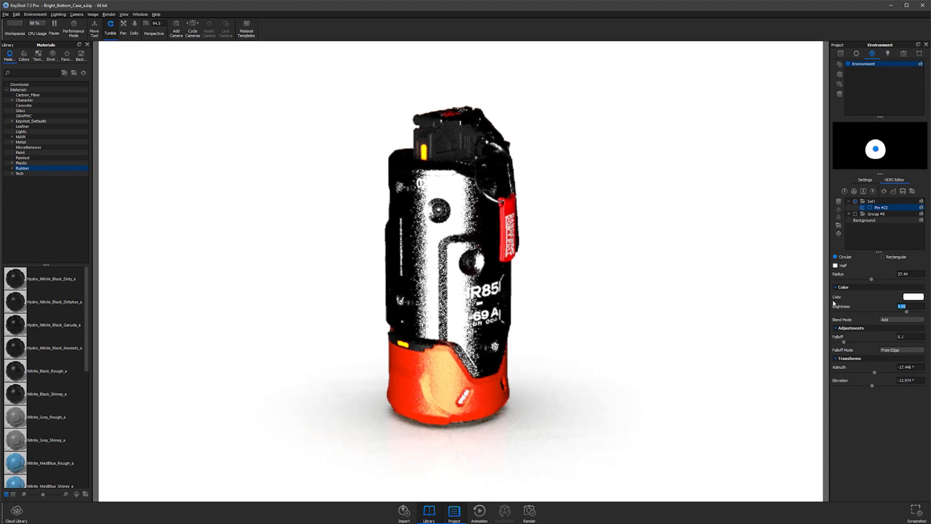
type("2")
key("Return")
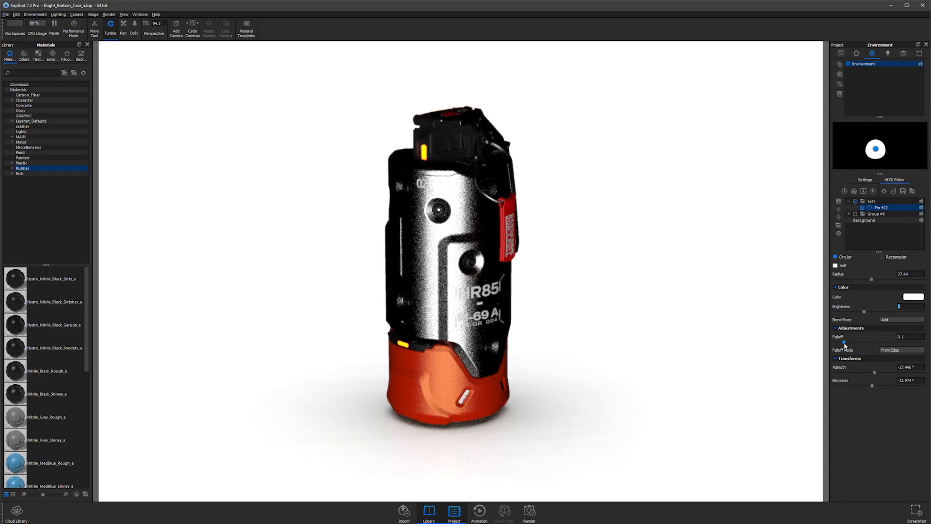
Raise the pin's falloff to 1 and change its falloff mode to Exponential.
left_click_drag(844, 342, 914, 342)
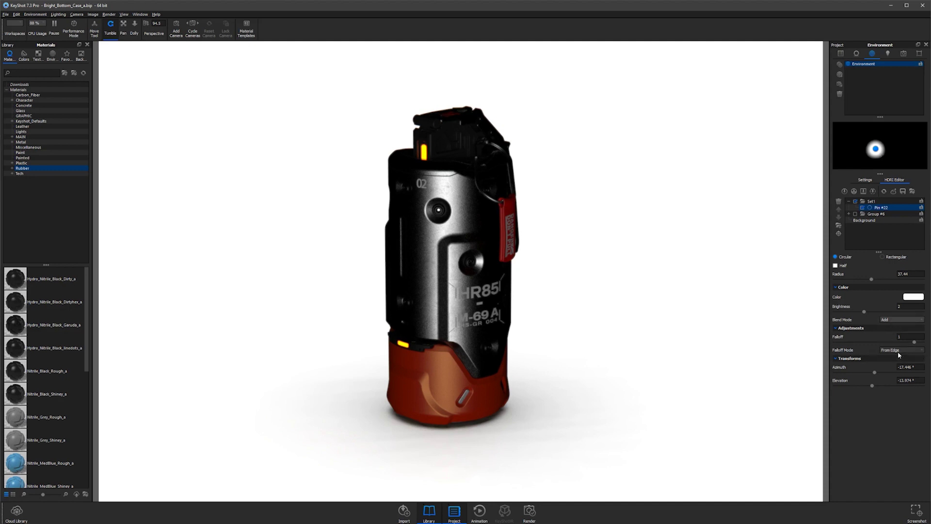
left_click(893, 350)
left_click(896, 368)
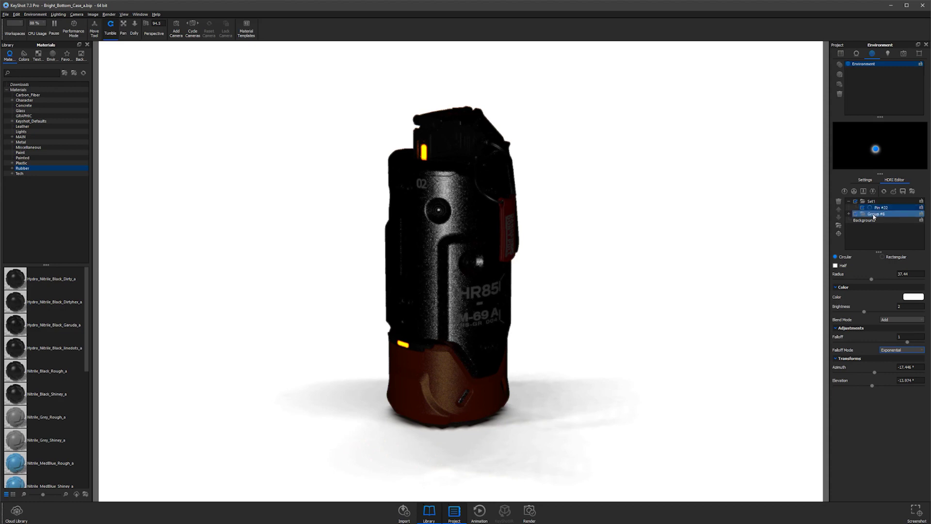
Make the pin rectangular and set its brightness to 12.
left_click(882, 256)
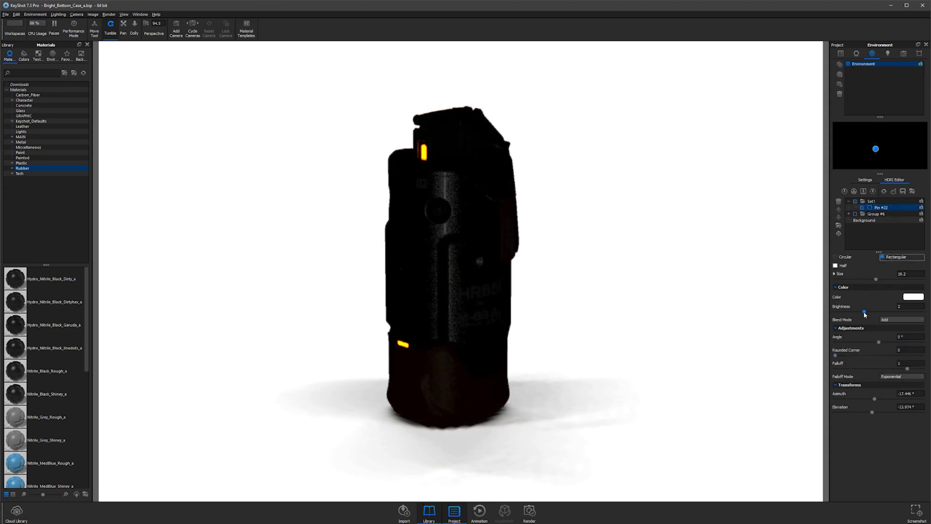
left_click_drag(865, 312, 875, 305)
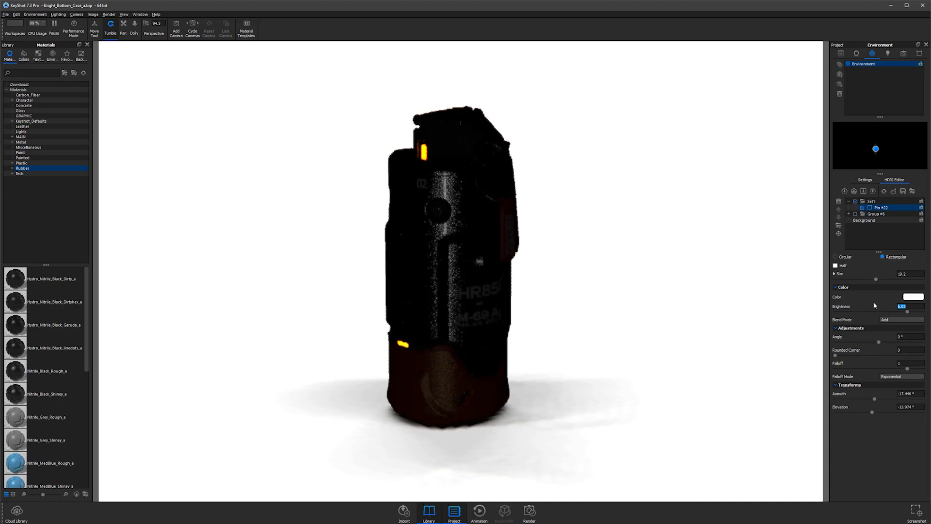
type("2.5")
key("Return")
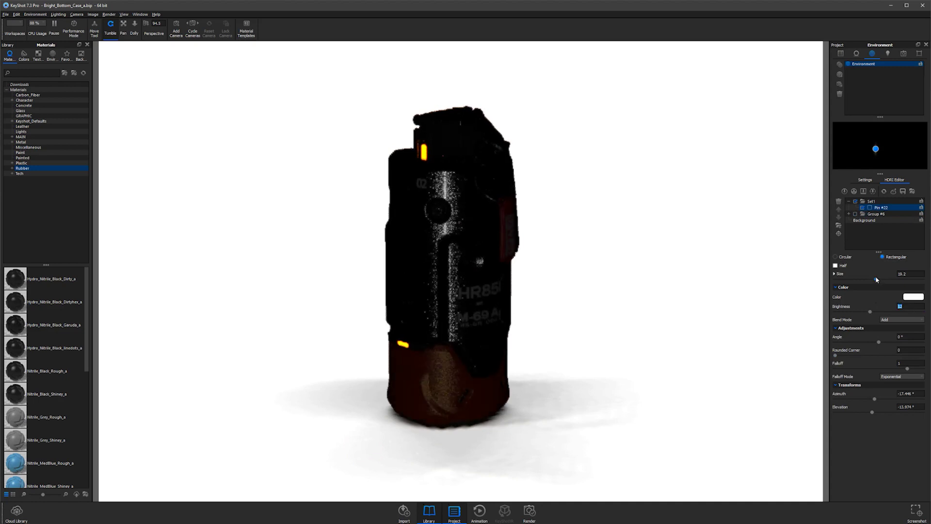
Enlarge the rectangular pin in X and Y to an overall size of about 90.
left_click(835, 274)
left_click_drag(837, 286, 872, 289)
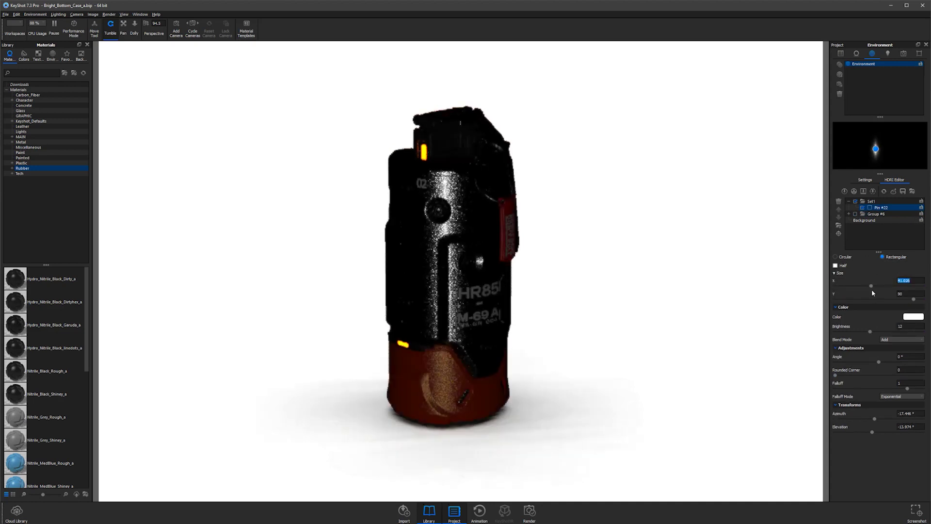
left_click(835, 274)
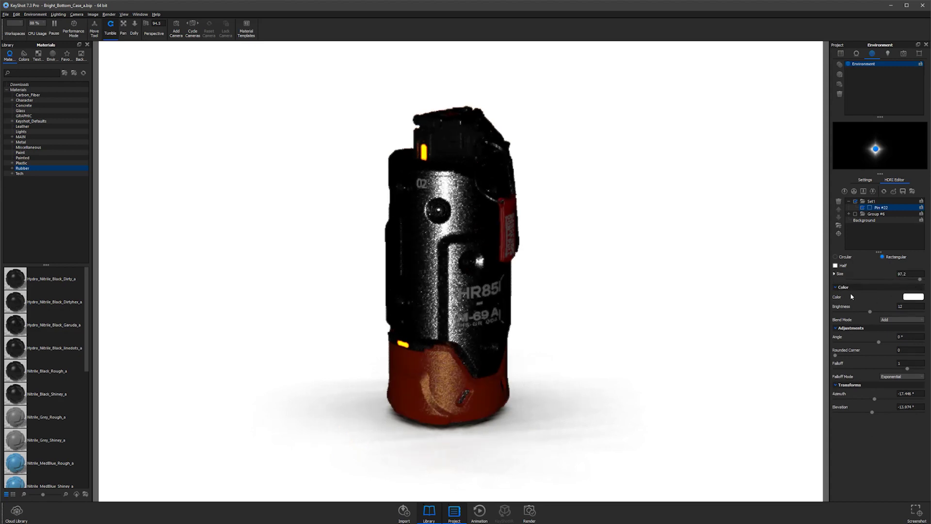
Give the rectangular pin a Quadratic falloff, with its brightness reduced to 2.8 and its size to about 57.6.
left_click(895, 377)
left_click(901, 400)
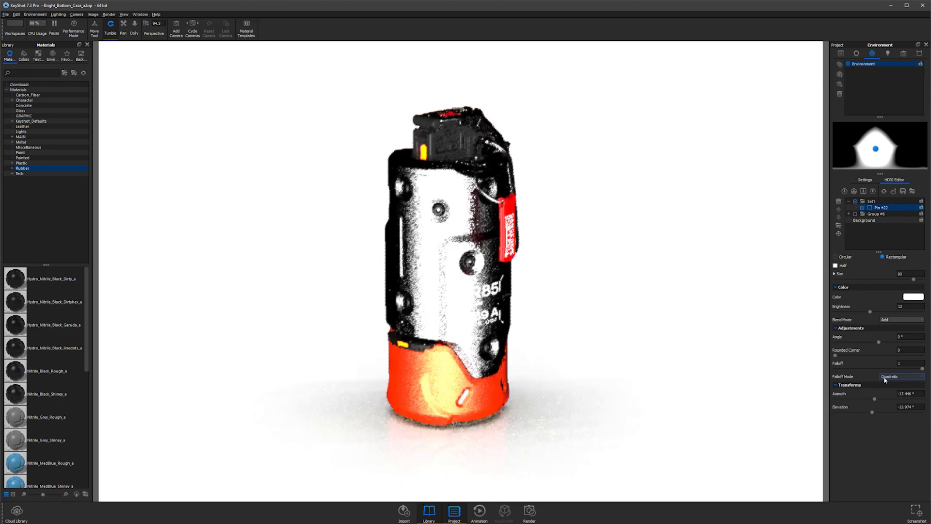
left_click_drag(869, 312, 842, 313)
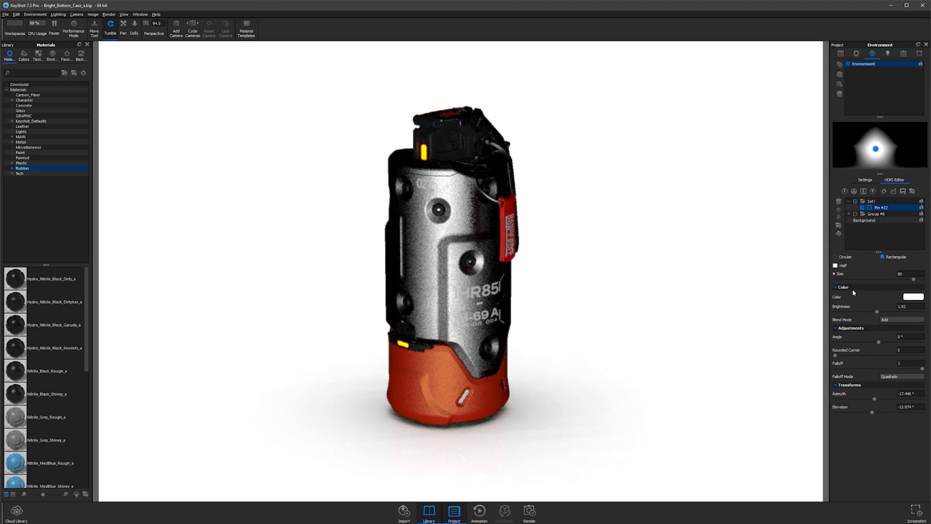
left_click_drag(914, 280, 896, 311)
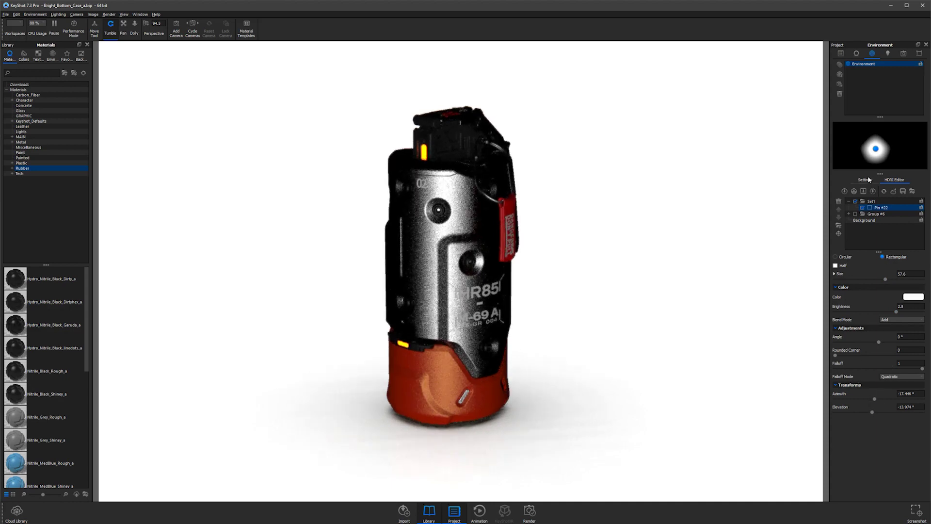
Add a second circular pin to Set1 and place its highlight on the grenade's left edge, at azimuth about 136.4° and elevation about -15.5°.
left_click(845, 192)
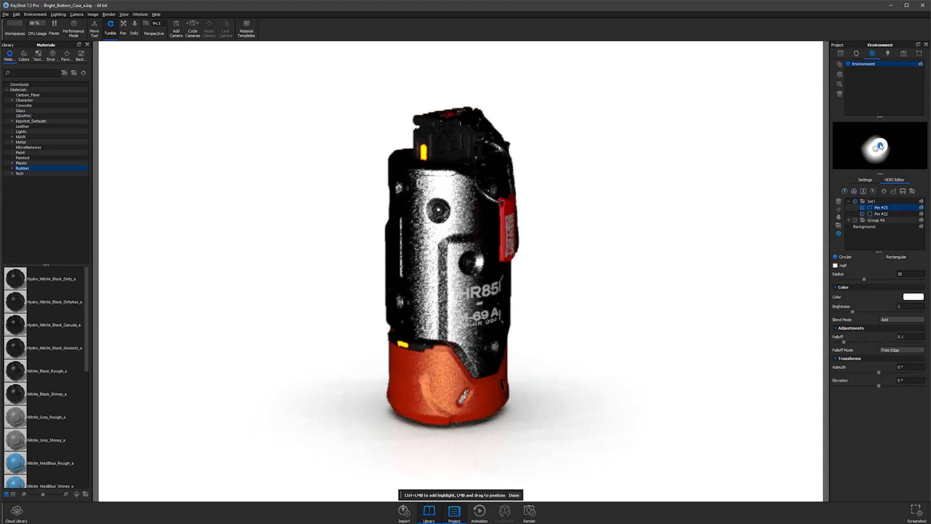
left_click_drag(880, 146, 846, 133)
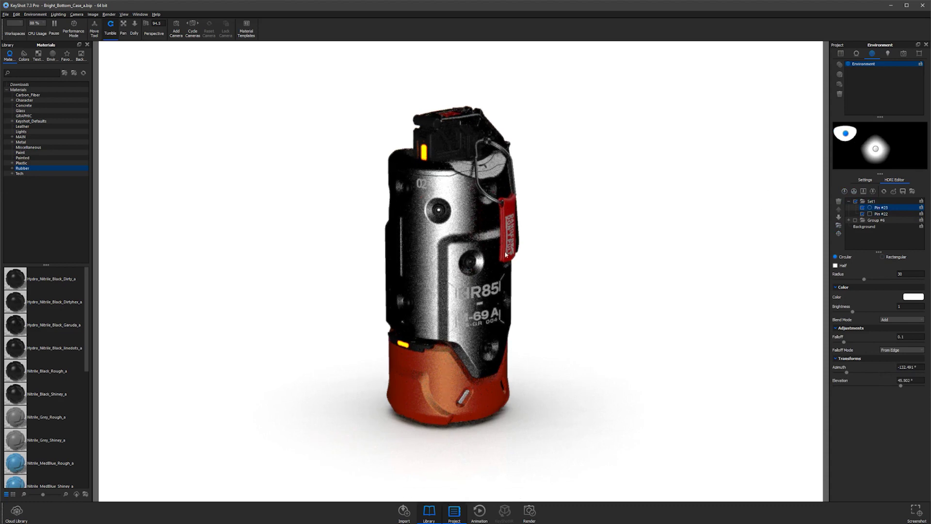
left_click_drag(854, 137, 845, 141)
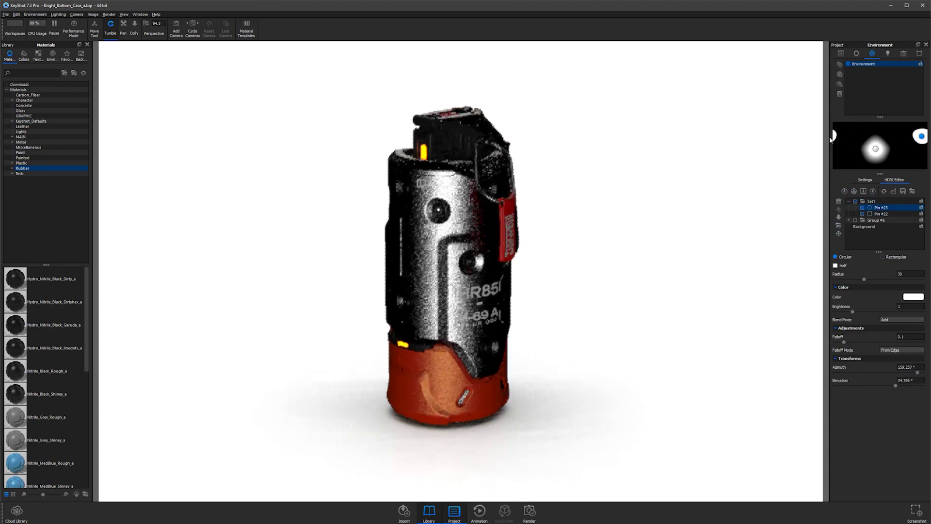
left_click(839, 233)
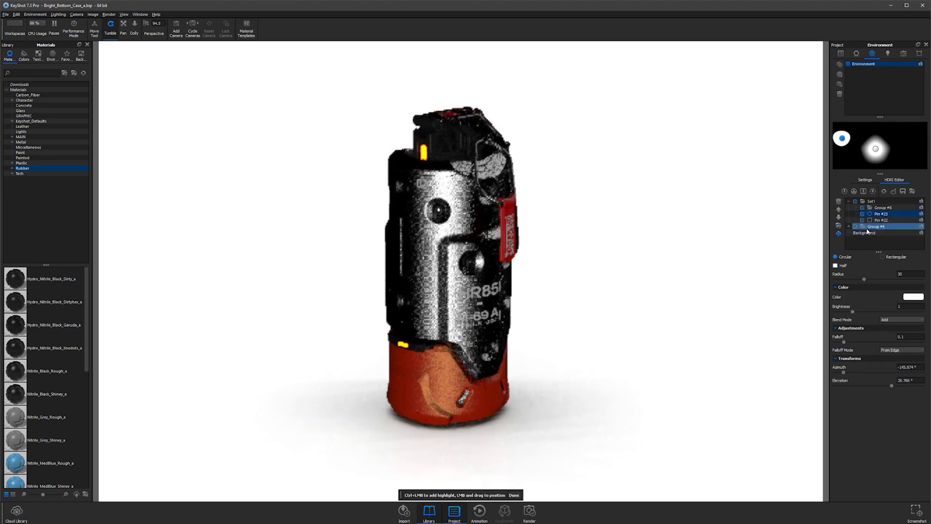
left_click(387, 238)
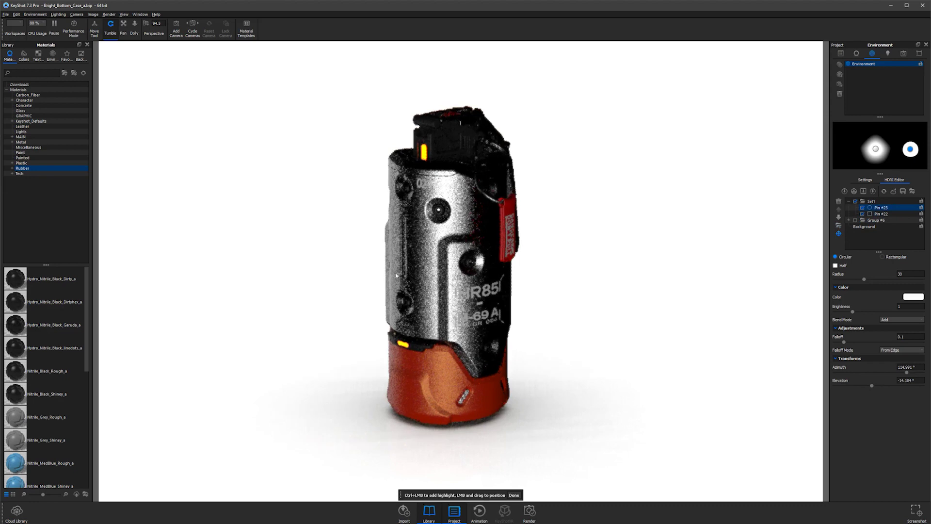
left_click(513, 495)
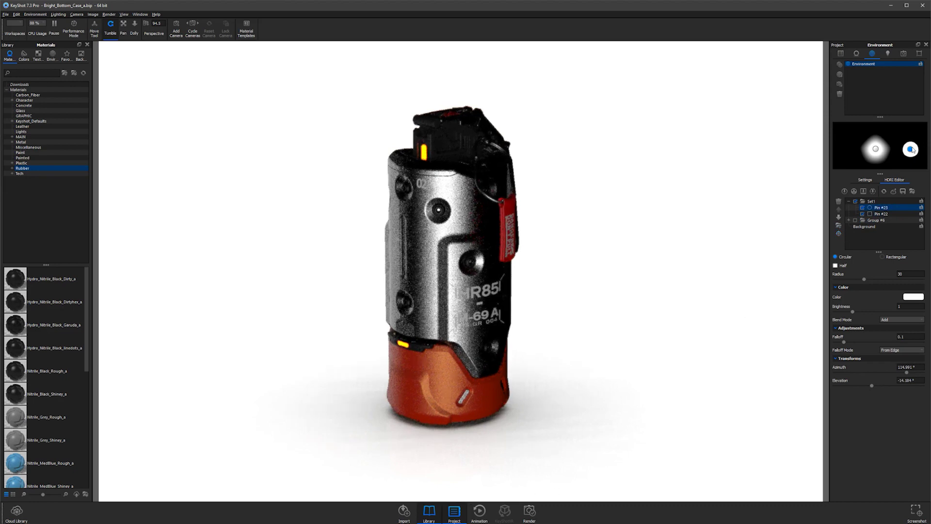
left_click_drag(912, 152, 917, 153)
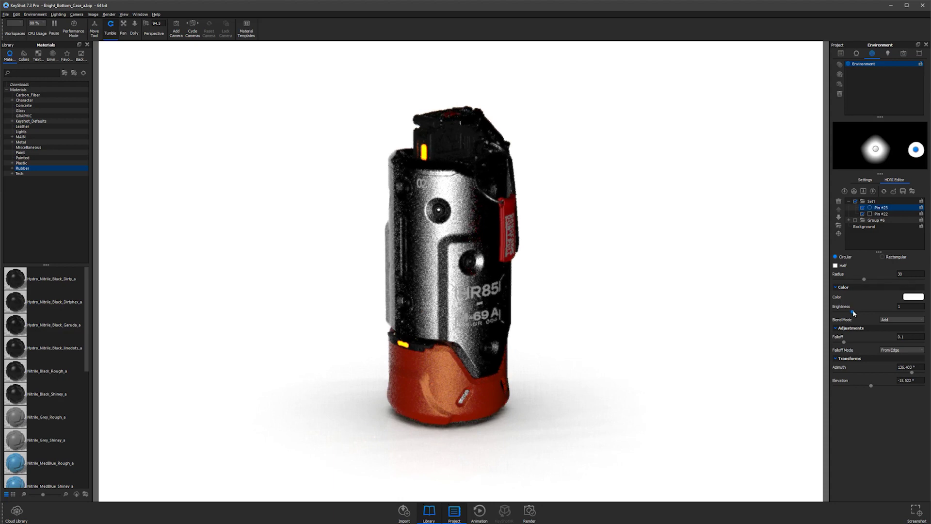
Adjust the second pin's brightness to about 2.68 and dismiss the save reminder without saving.
left_click_drag(852, 311, 877, 317)
left_click(886, 312)
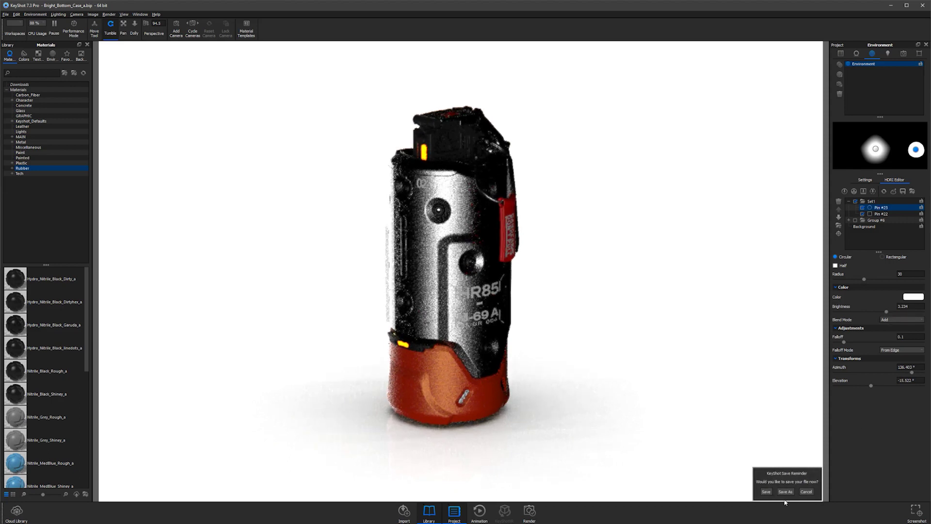
left_click(806, 492)
left_click_drag(886, 312, 878, 313)
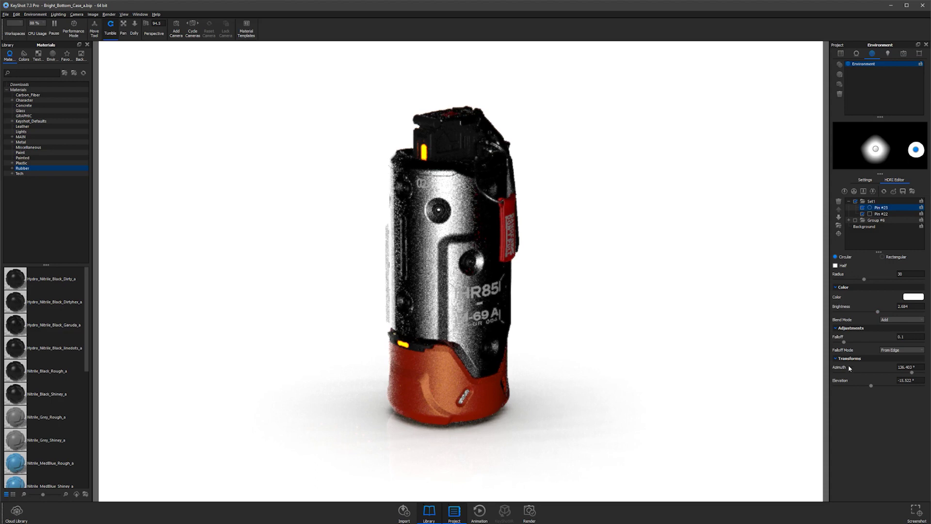
Give the second pin a Quadratic falloff of about 0.96 and enlarge its radius to about 40.7.
left_click_drag(845, 342, 886, 341)
left_click(901, 350)
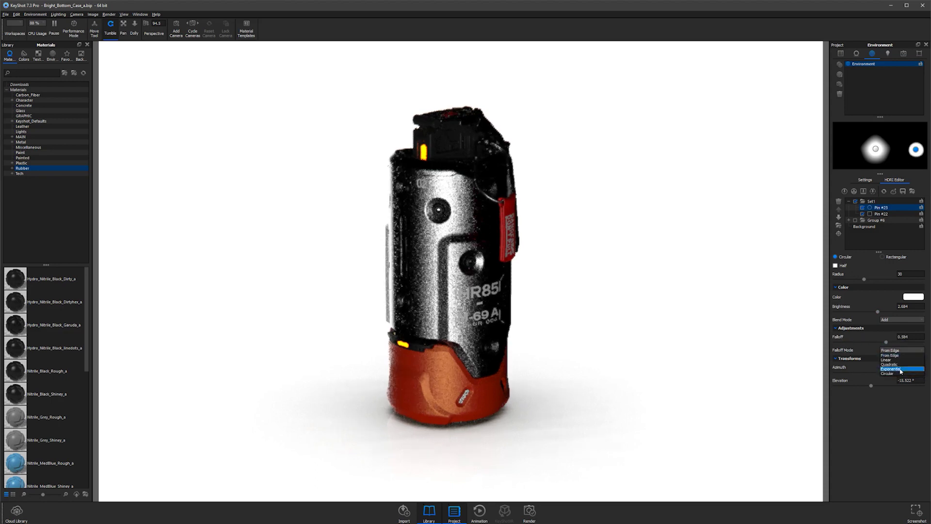
left_click(889, 364)
left_click_drag(886, 342, 918, 342)
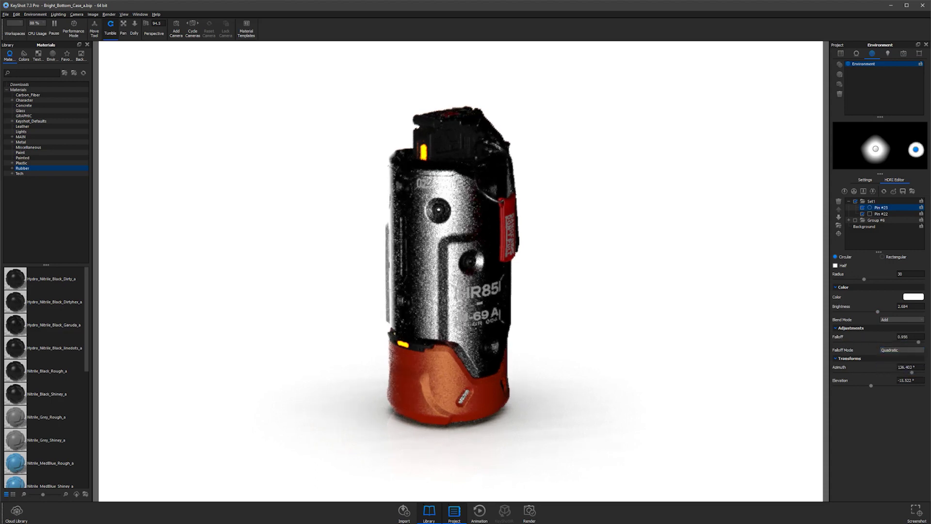
left_click_drag(863, 279, 875, 279)
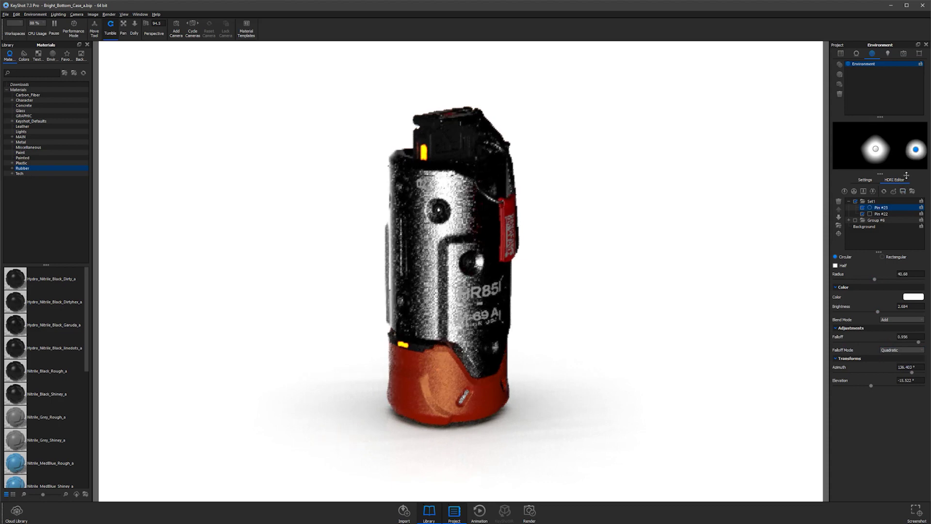
Move the second pin to azimuth about 103° and elevation about -0.8°, and raise its brightness to 5.3.
left_click_drag(918, 155, 910, 148)
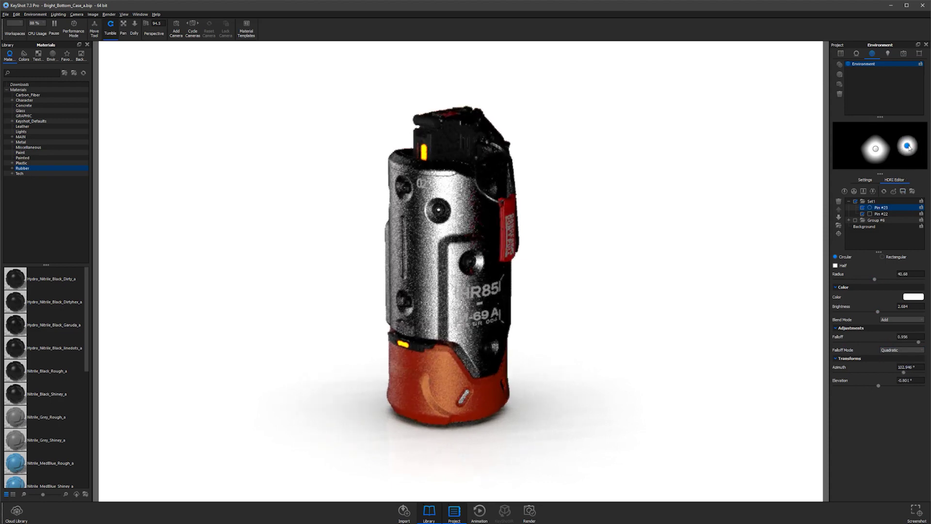
left_click_drag(878, 311, 914, 311)
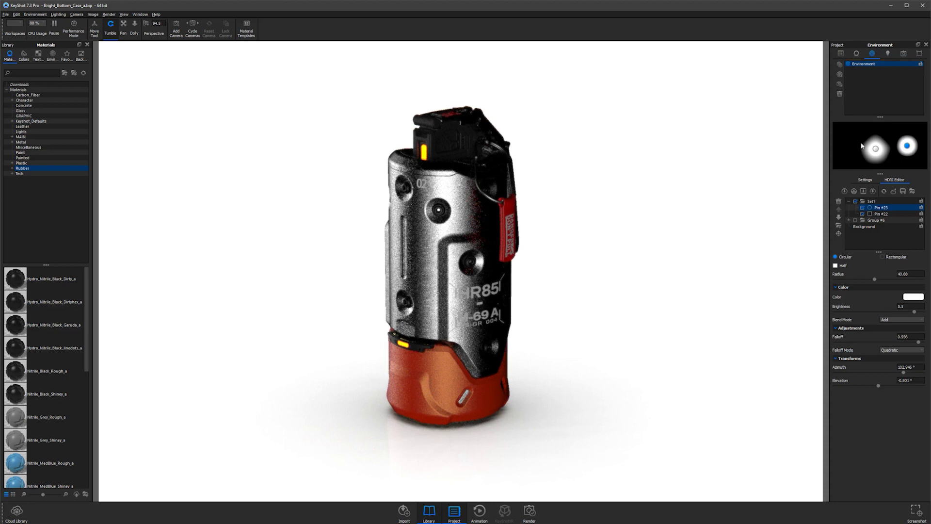
Add a third circular pin to Set1 at azimuth about -100.4° and elevation about 44.2°, with a radius of about 86.
left_click(880, 147, "ctrl")
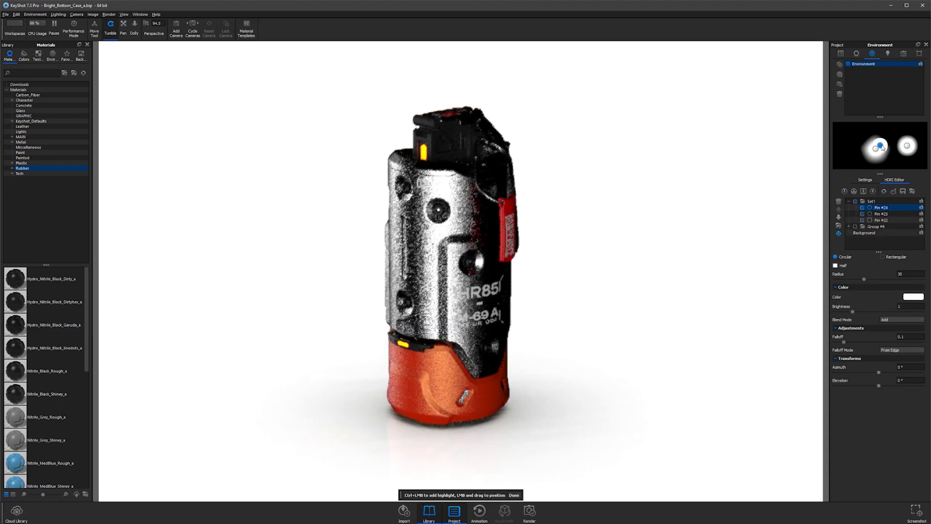
left_click_drag(880, 147, 854, 133)
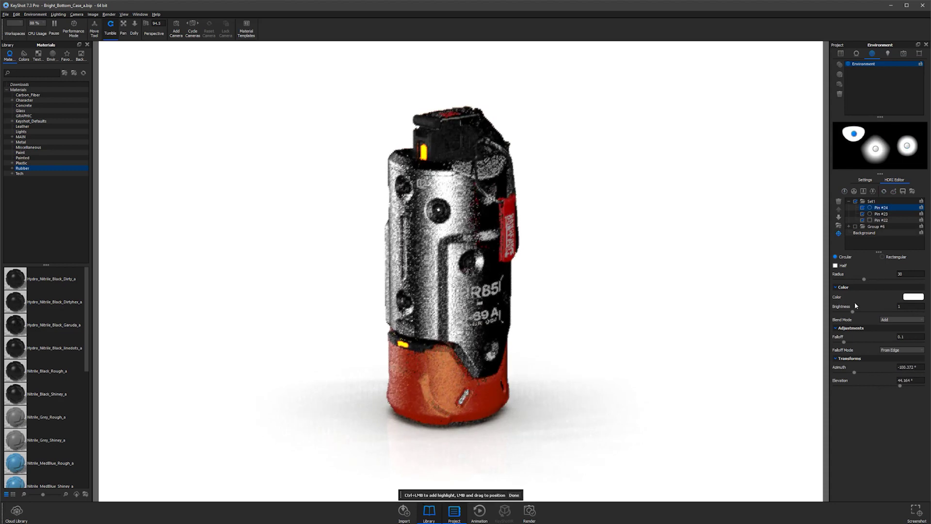
left_click_drag(852, 311, 895, 311)
left_click_drag(865, 280, 911, 280)
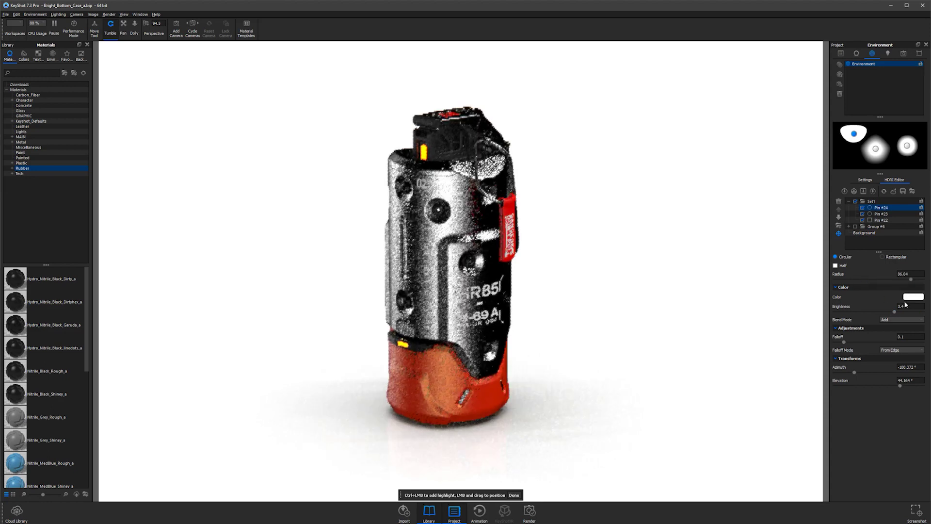
Set the third pin's brightness to 0.46 and falloff to about 0.68, and move it to azimuth about -101.7° and elevation about 41.5°.
left_click_drag(895, 311, 885, 342)
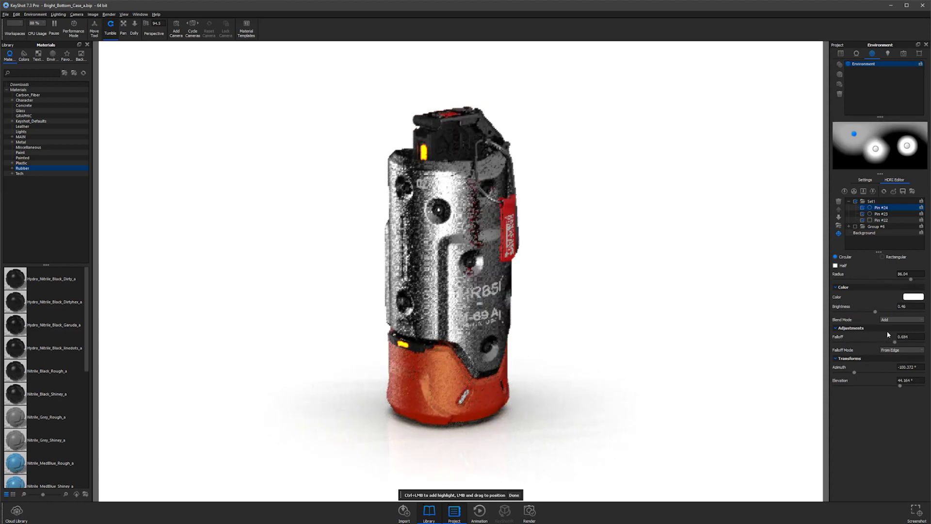
left_click_drag(895, 342, 915, 342)
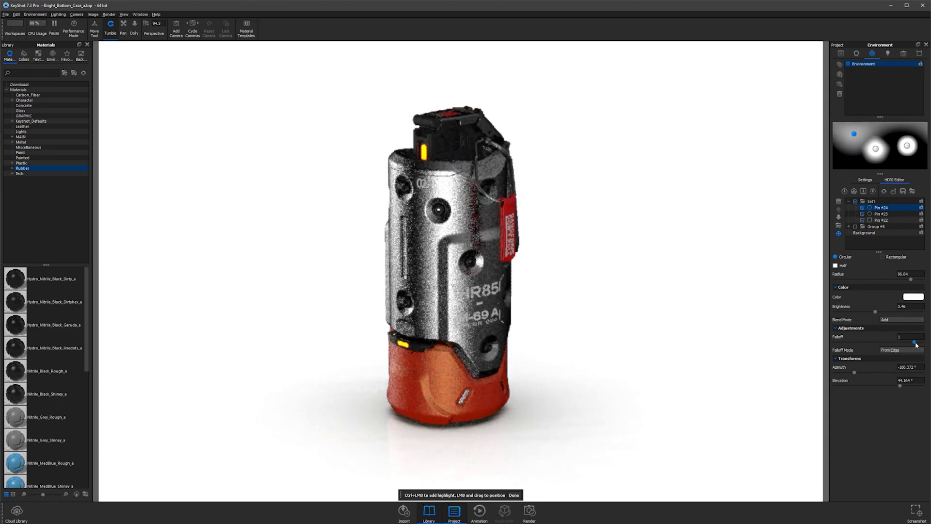
left_click_drag(915, 342, 890, 342)
mouse_move(854, 134)
left_mouse_down()
mouse_move(862, 136)
mouse_move(854, 137)
left_mouse_up()
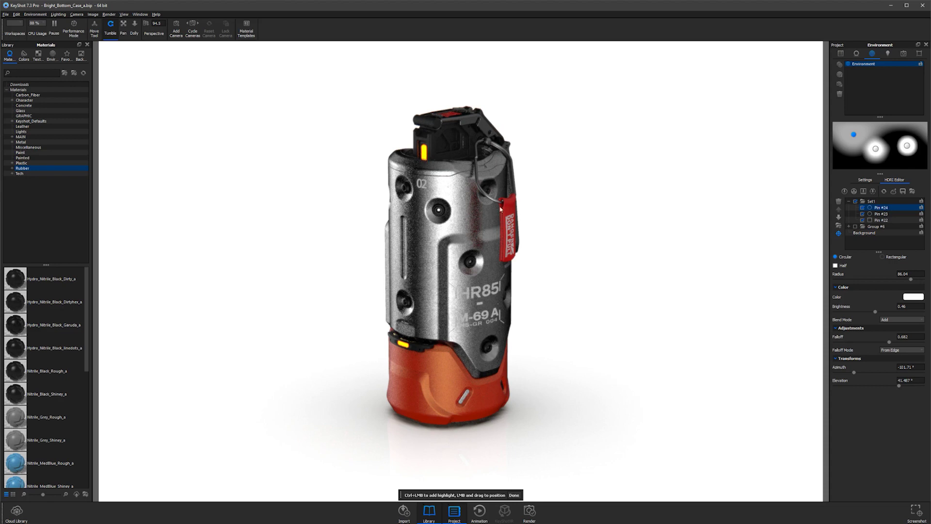
left_click(515, 495)
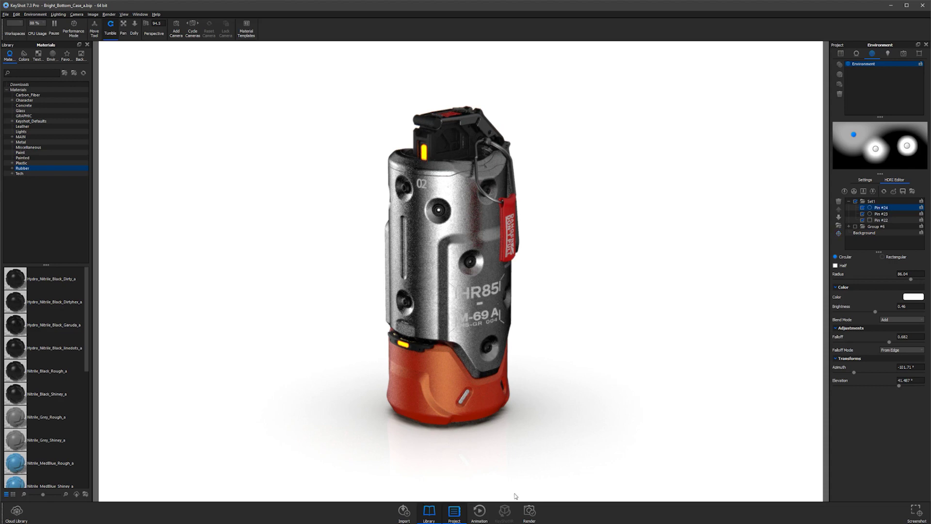
Add a fourth pin to Set1 at azimuth about 34.8° and elevation about 28.4°, and make it rectangular.
left_click(844, 194)
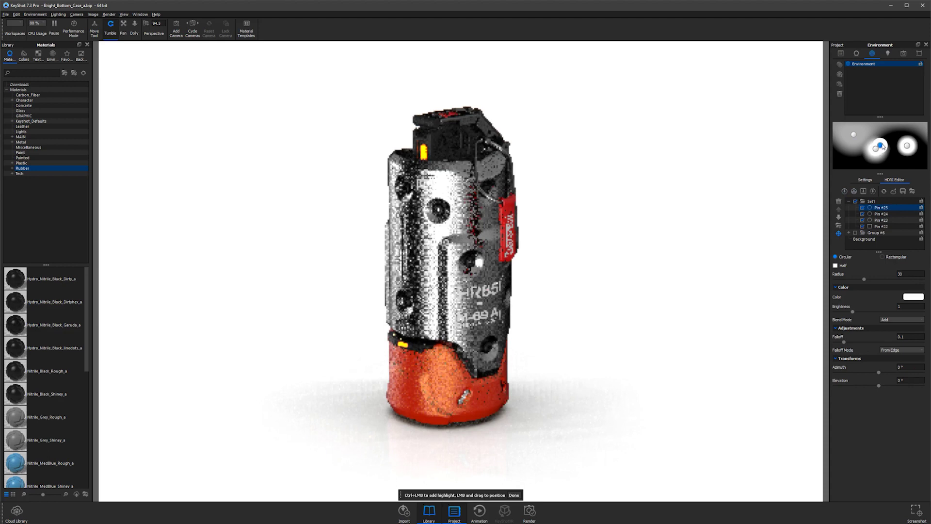
left_click_drag(880, 145, 891, 140)
left_click(883, 257)
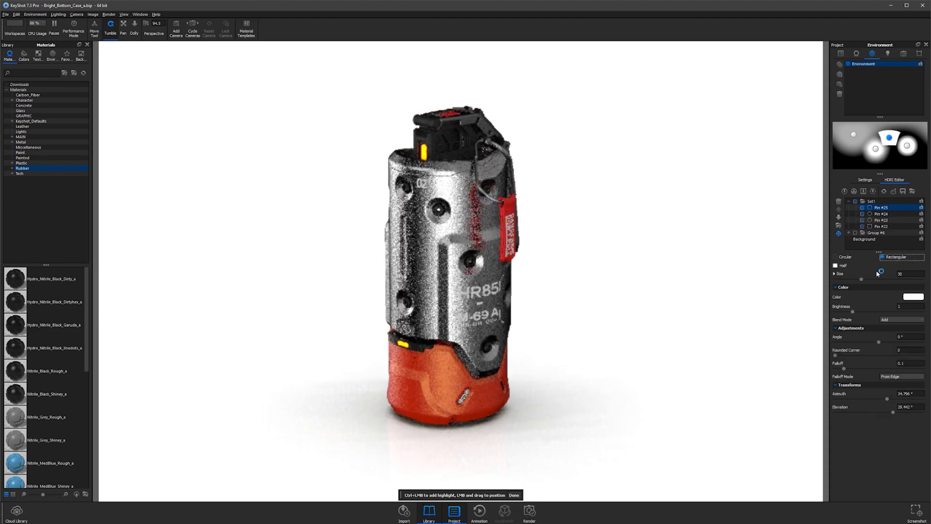
Stretch the rectangular pin into a tall, narrow strip, with size X 7.2 and Y 90.
left_click(836, 273)
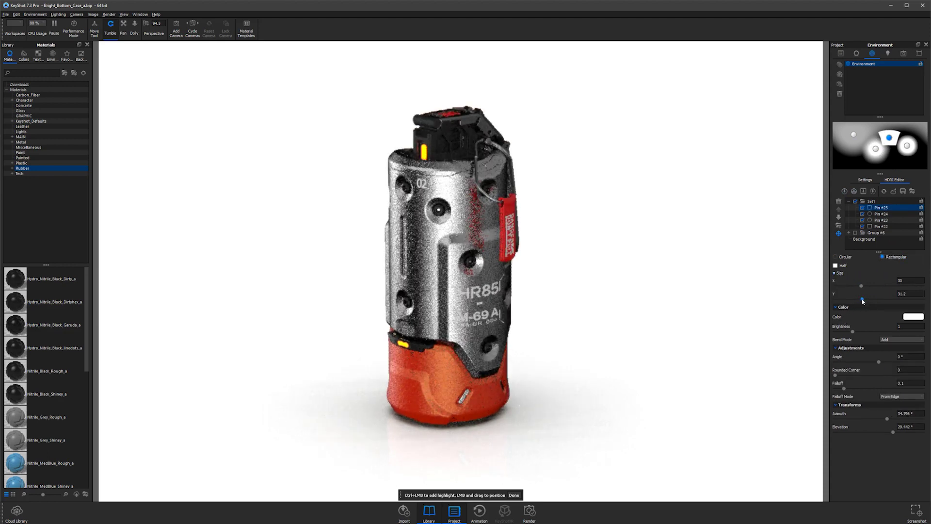
left_click_drag(861, 299, 913, 299)
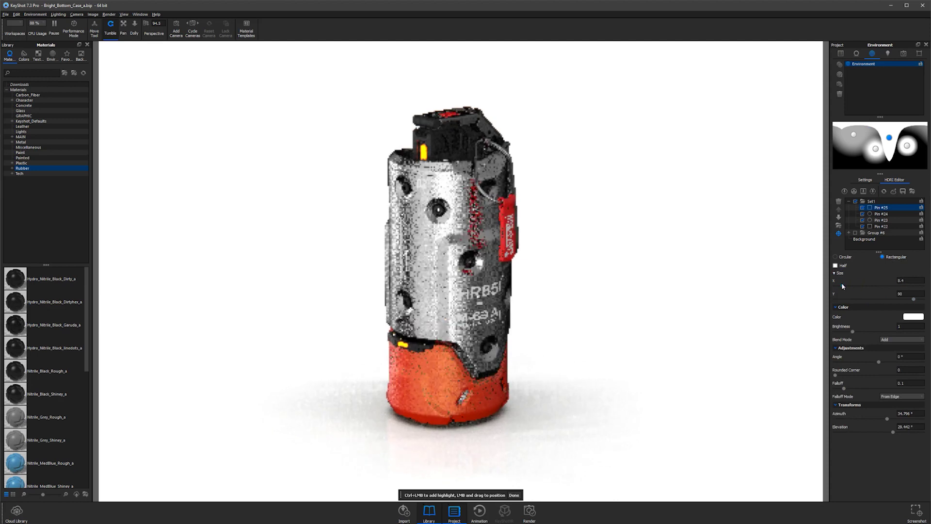
left_click_drag(861, 286, 841, 286)
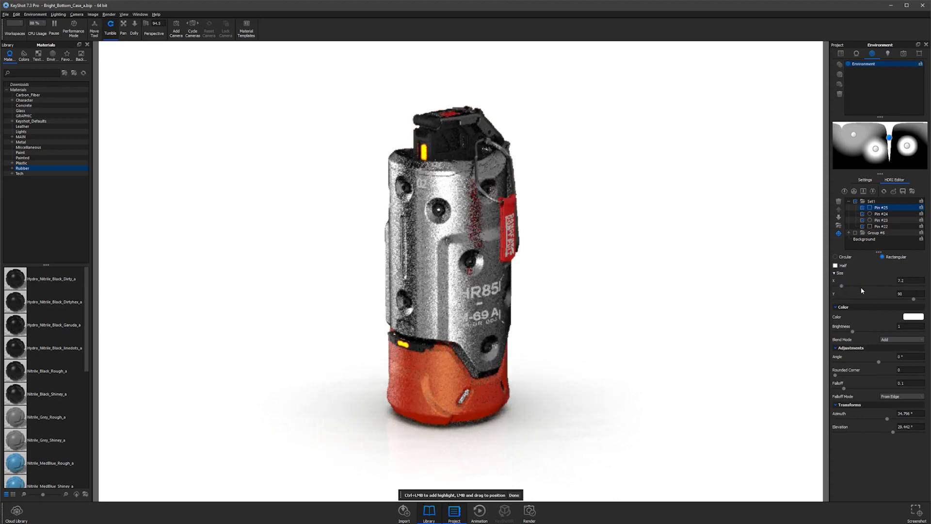
left_click(835, 274)
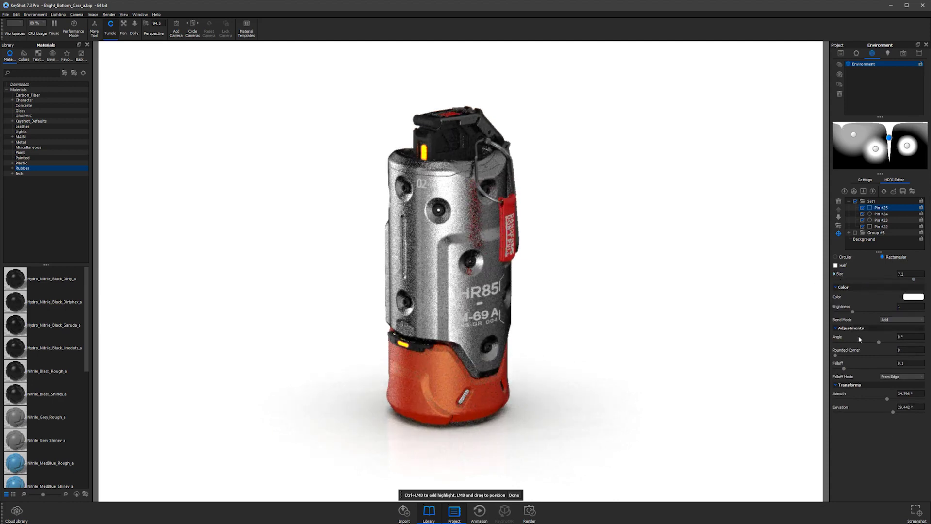
Give the rectangular pin a falloff of about 0.65 and a brightness of 4.8 while placing its highlight near the grenade's upper lever.
left_click_drag(844, 368, 891, 369)
left_click_drag(889, 139, 880, 145)
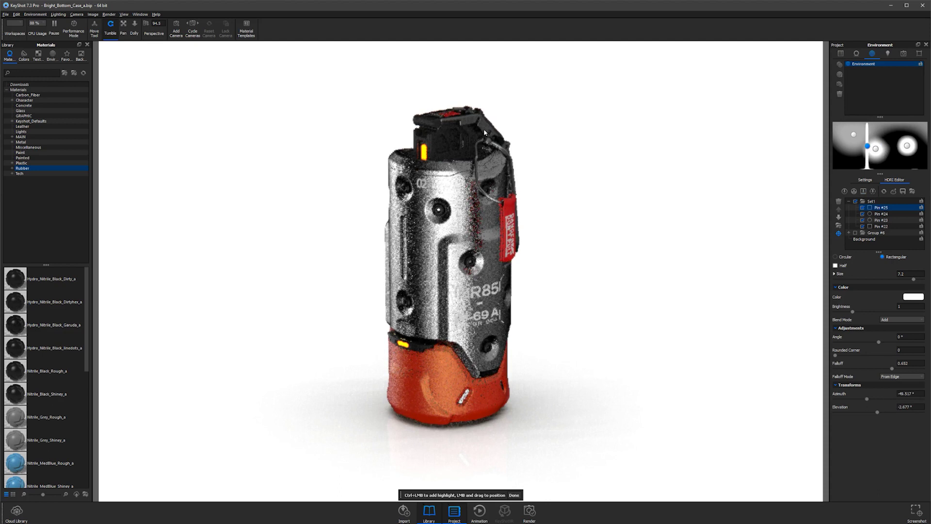
left_click(492, 143)
left_click(499, 160)
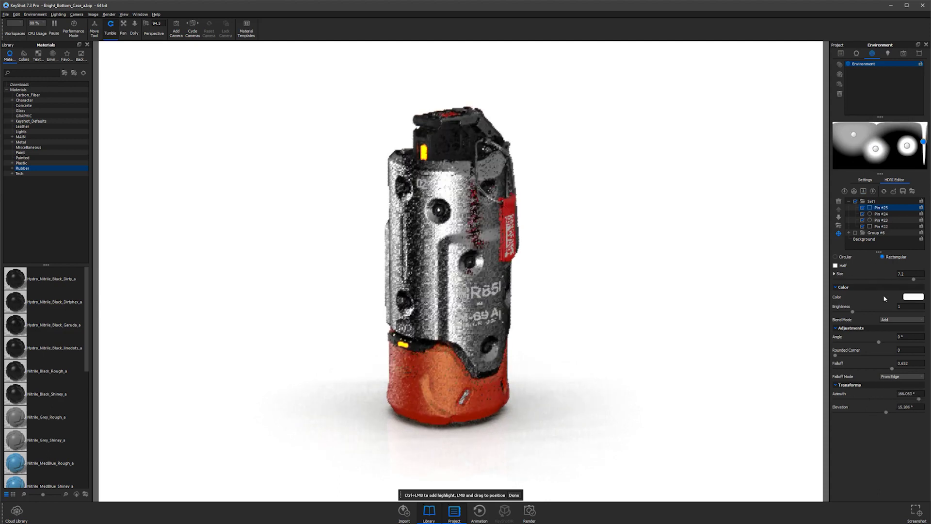
left_click_drag(869, 312, 911, 312)
Place the rectangular pin's highlight on the grenade's lever side, at azimuth about -107.5° and elevation about -10.6°, and finish highlight placement.
left_click(493, 143)
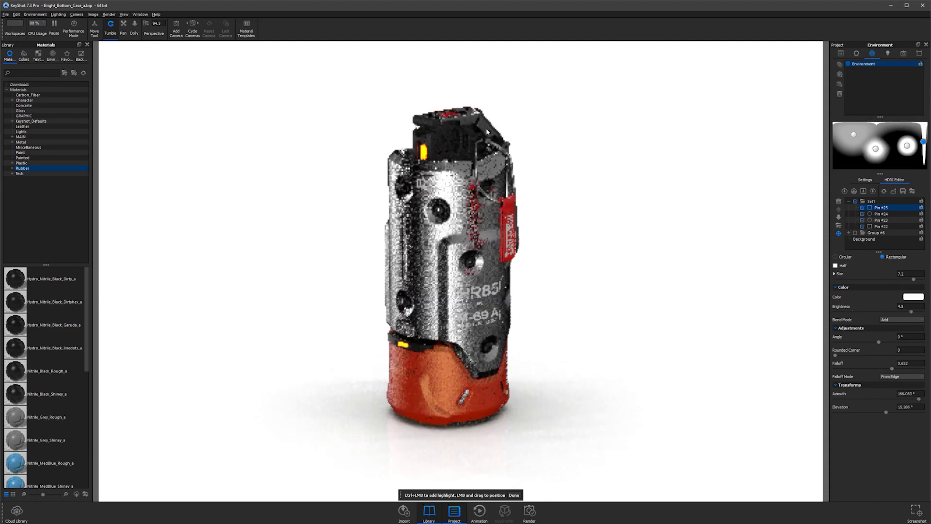
left_click(455, 147)
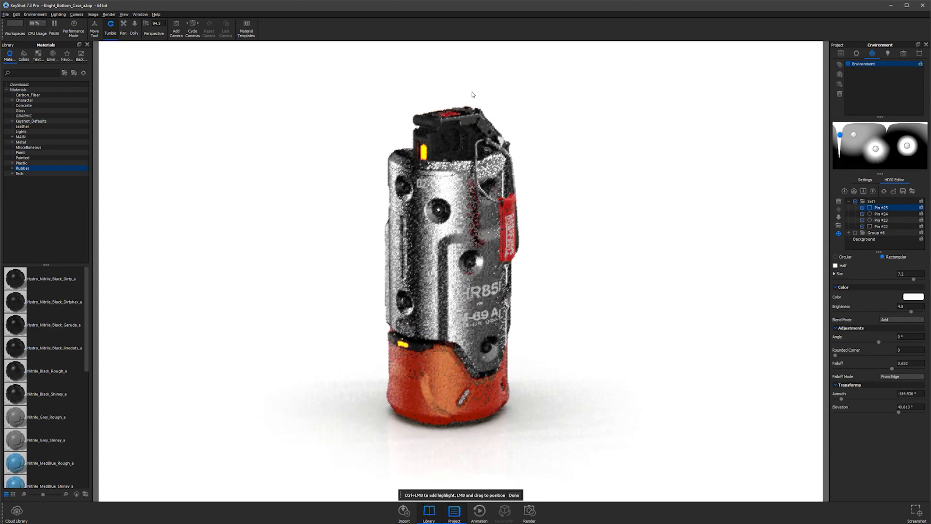
left_click(508, 179)
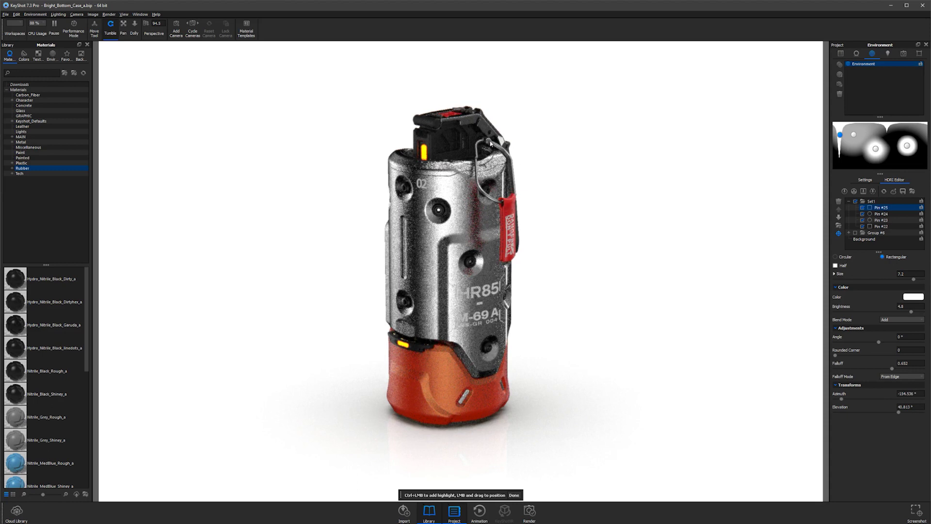
left_click(475, 122)
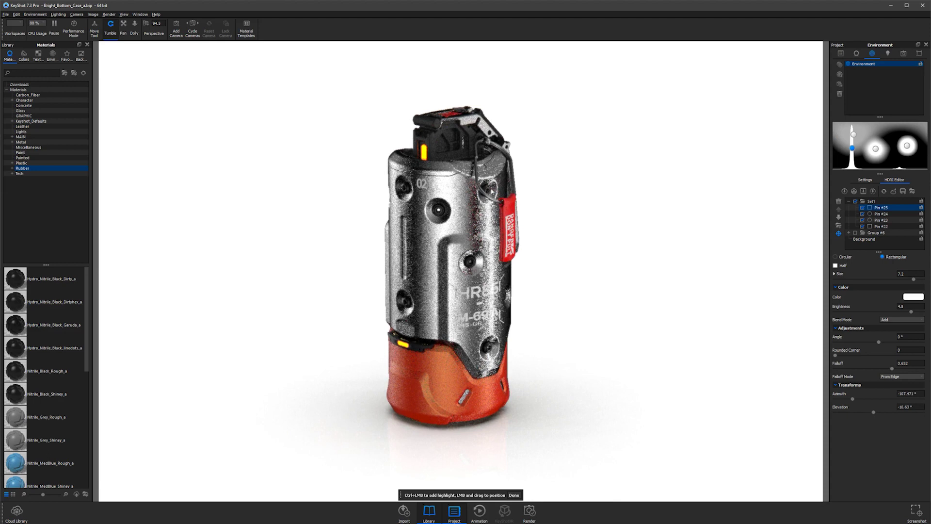
left_click(514, 494)
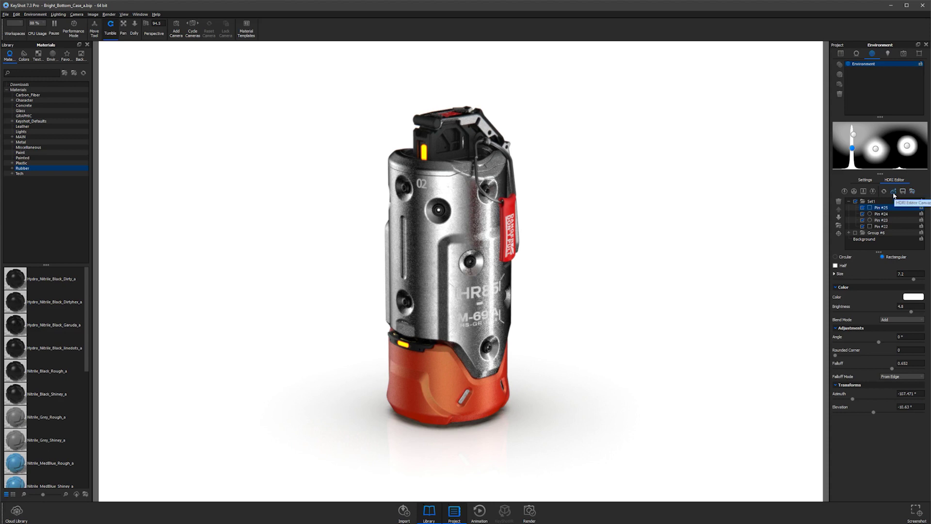
Inspect the pin layout in the enlarged HDRI Editor Canvas beside the model and close the canvas.
left_click(894, 192)
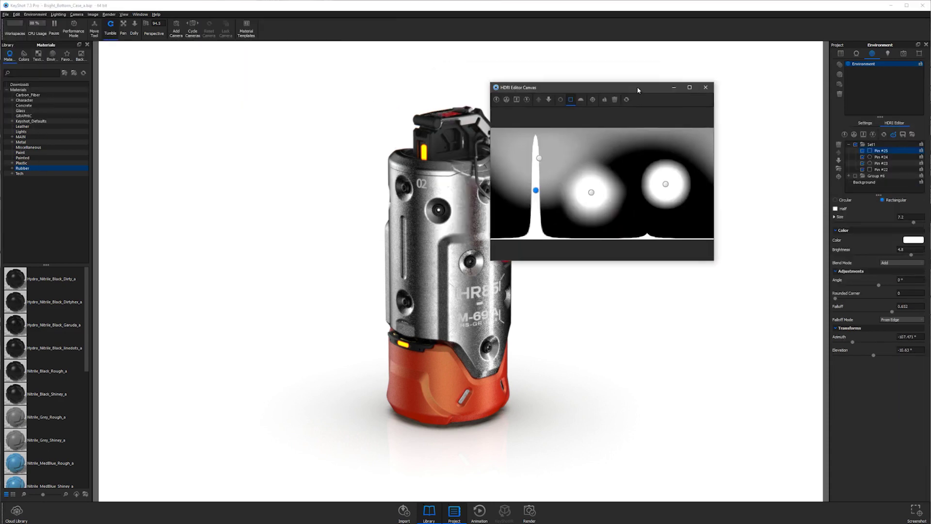
left_click_drag(592, 89, 674, 38)
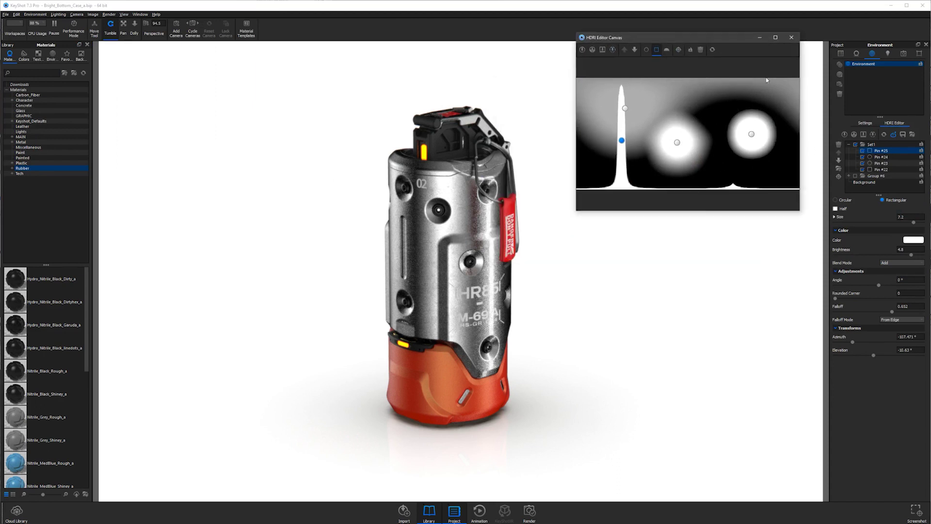
left_click(792, 38)
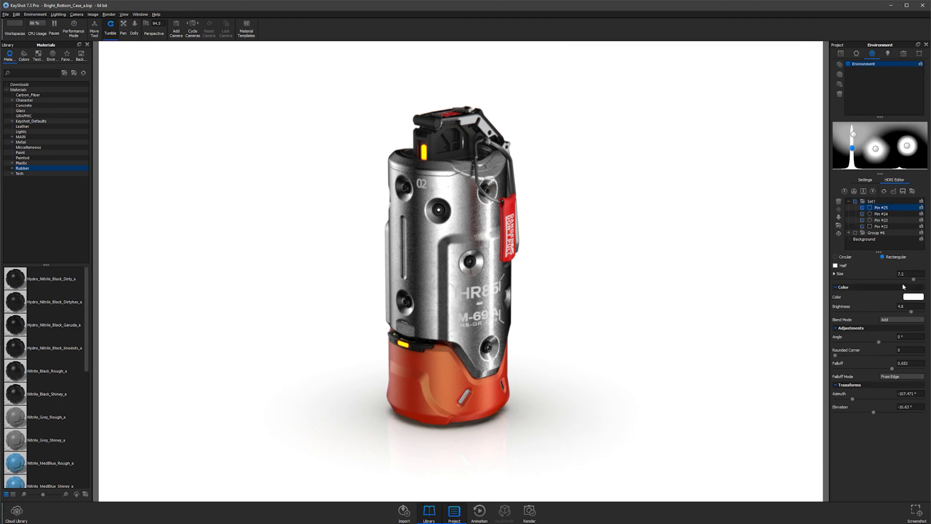
Collapse Set1 and save the current view as a new locked camera.
left_click(850, 202)
left_click(903, 54)
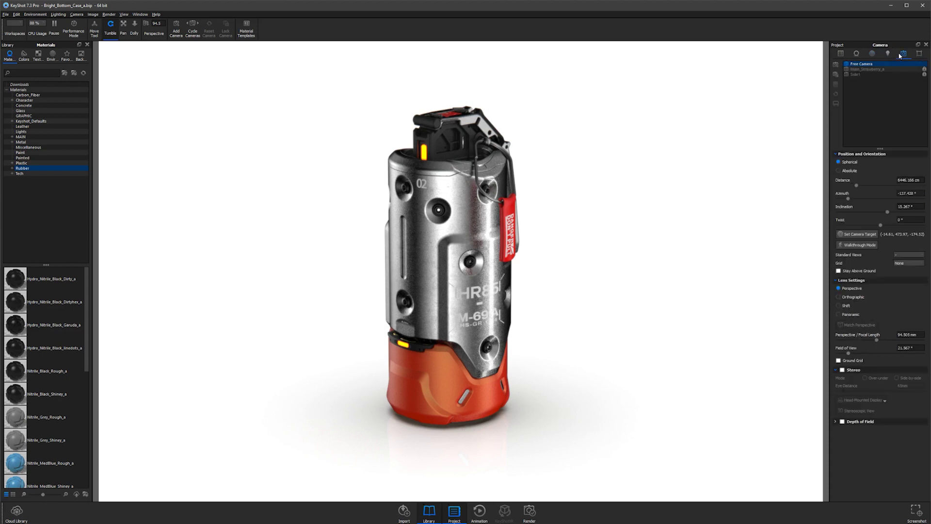
left_click(835, 64)
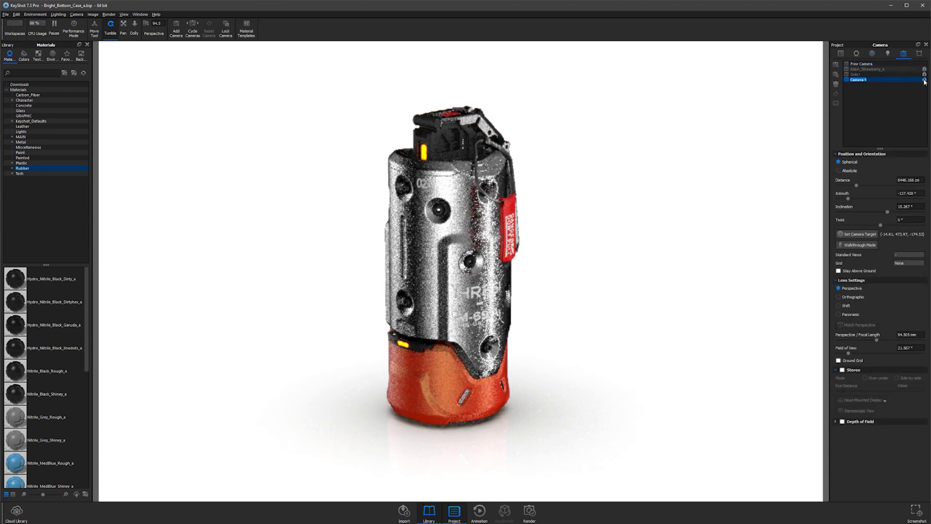
Compare the lighting of Set1 and Group #6 from the Side1 camera by switching between the two pin groups.
left_click(876, 69)
left_click(872, 54)
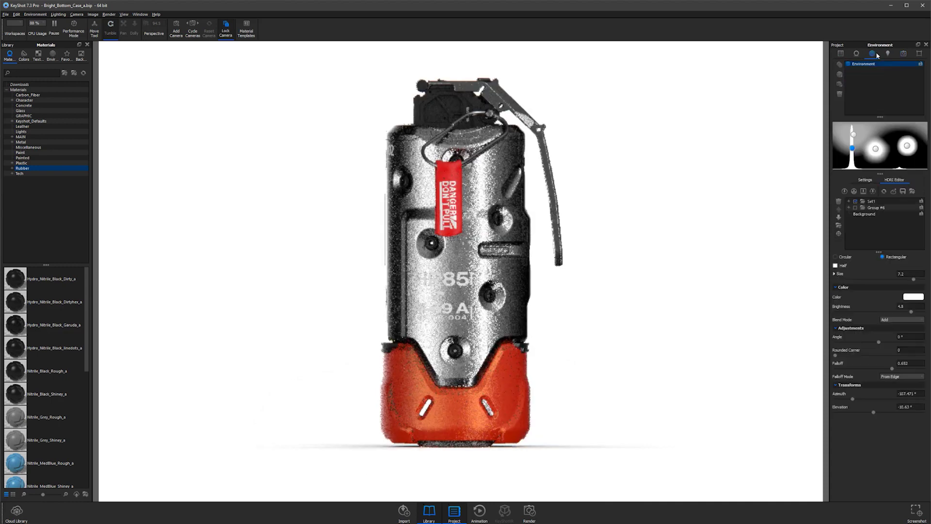
left_click(855, 202)
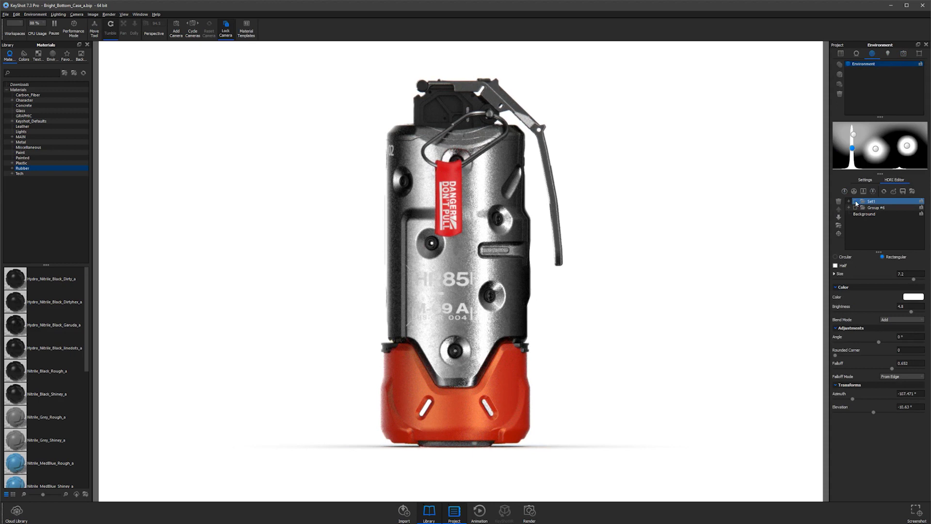
left_click(856, 201)
left_click(864, 214)
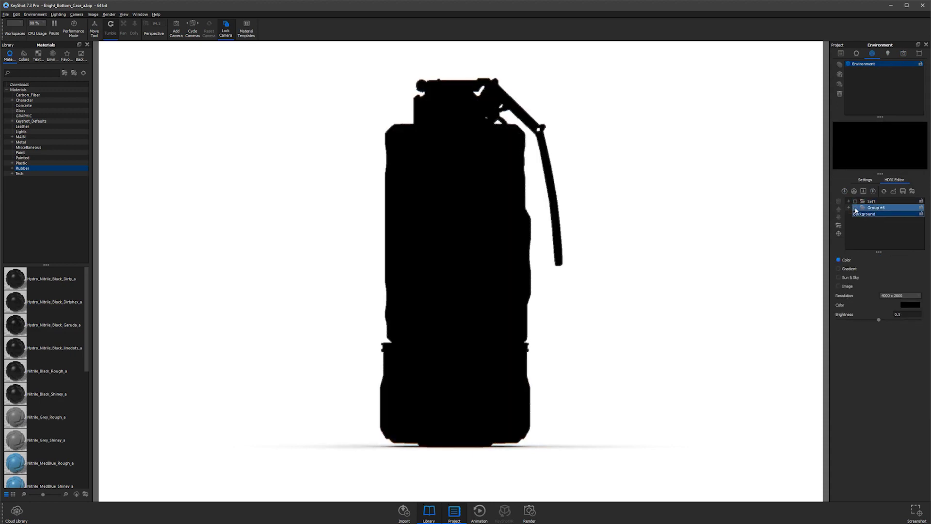
left_click(876, 208)
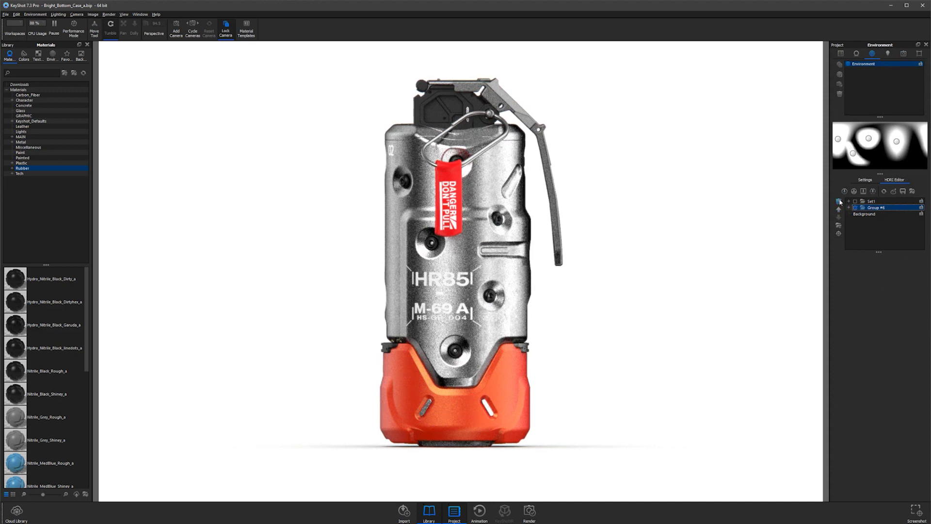
left_click(855, 202)
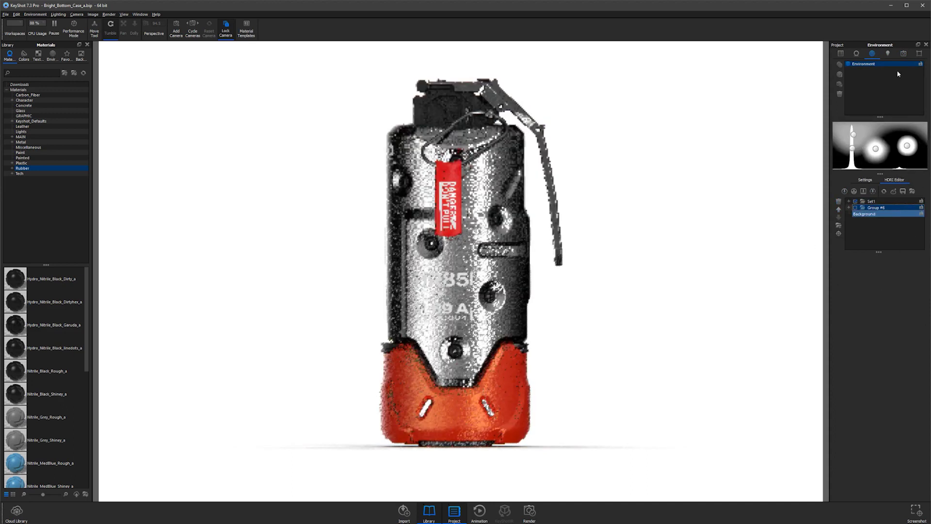
Switch the view to the saved main perspective camera and return to the environment settings.
left_click(903, 53)
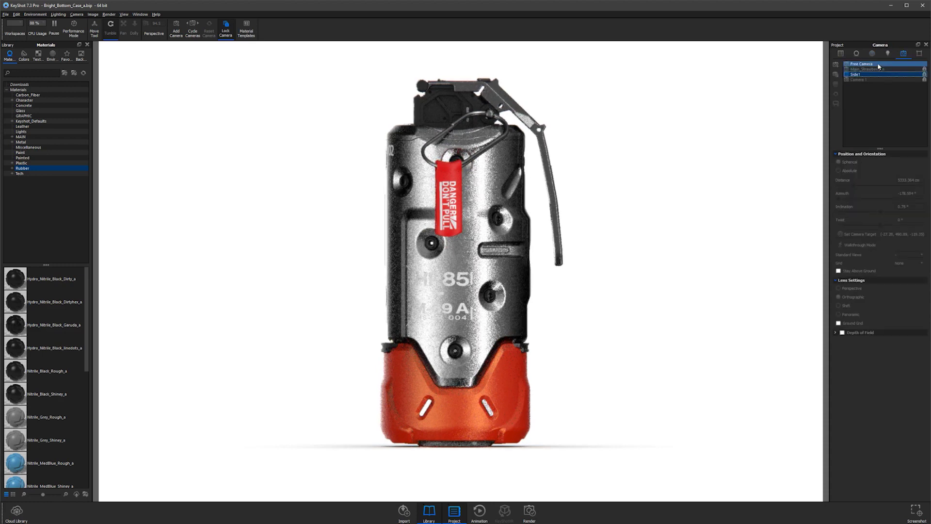
left_click(871, 69)
left_click(872, 54)
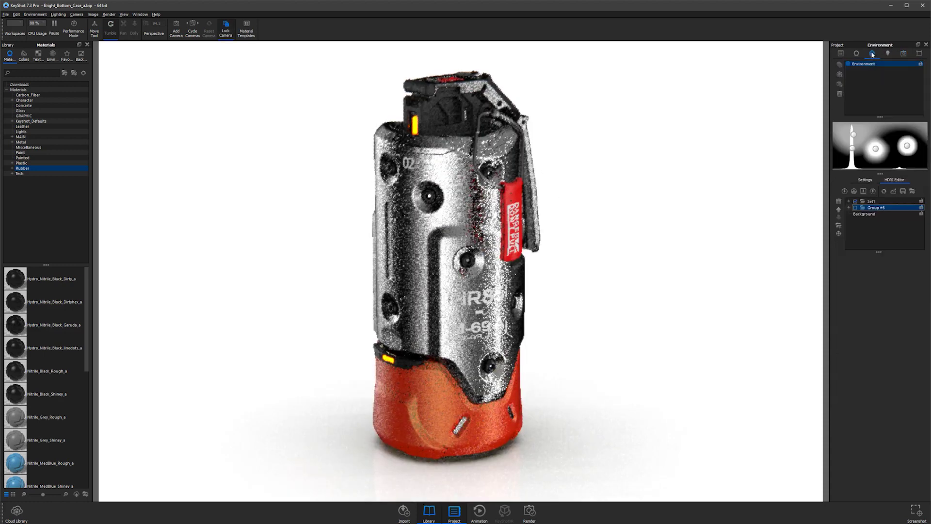
Select the environment's Background layer and try a bright red and a green as its color.
left_click(865, 180)
left_click(895, 180)
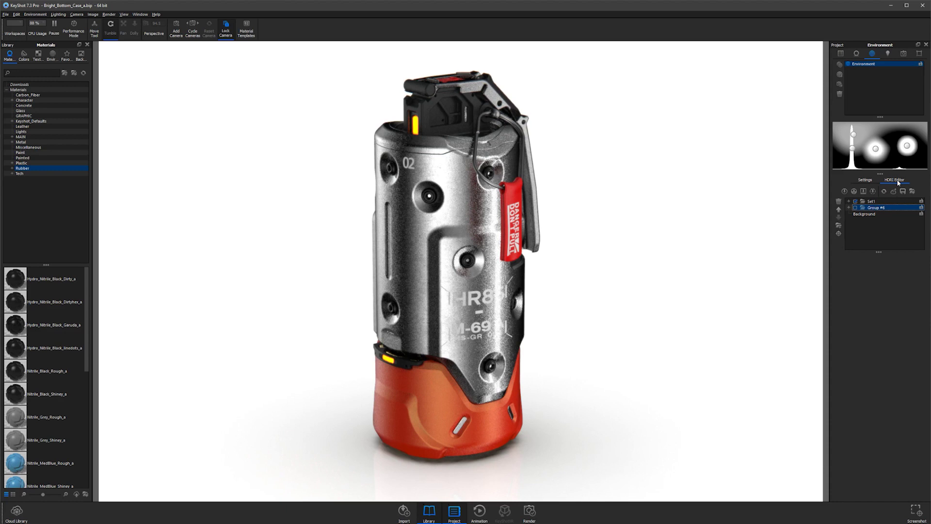
left_click(866, 214)
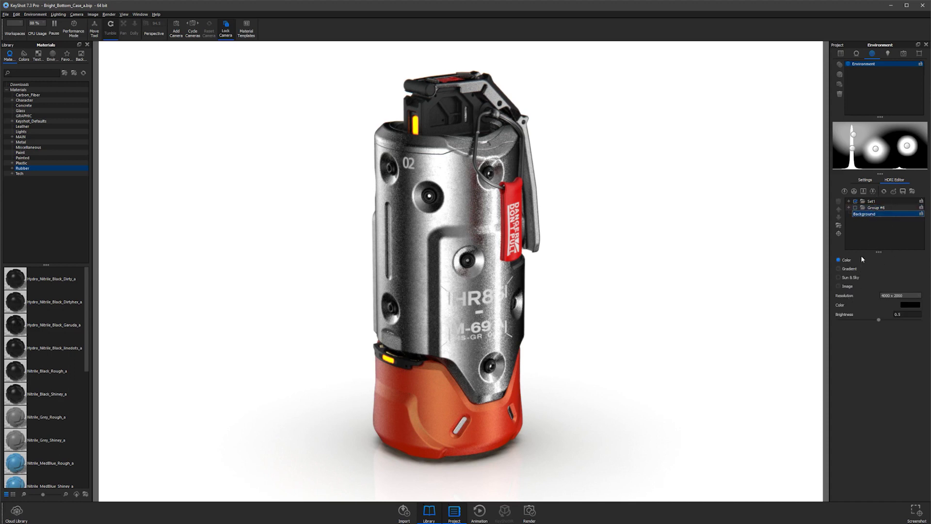
left_click(910, 306)
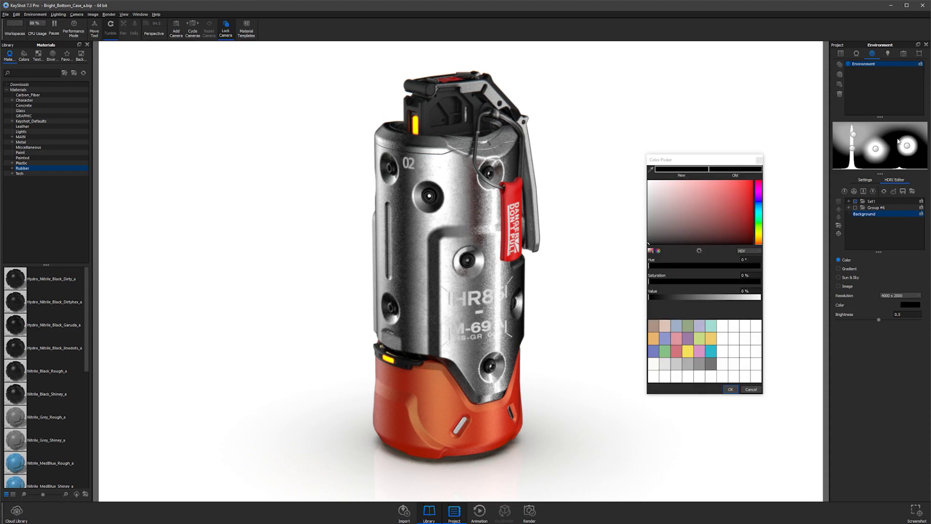
left_click_drag(677, 214, 771, 189)
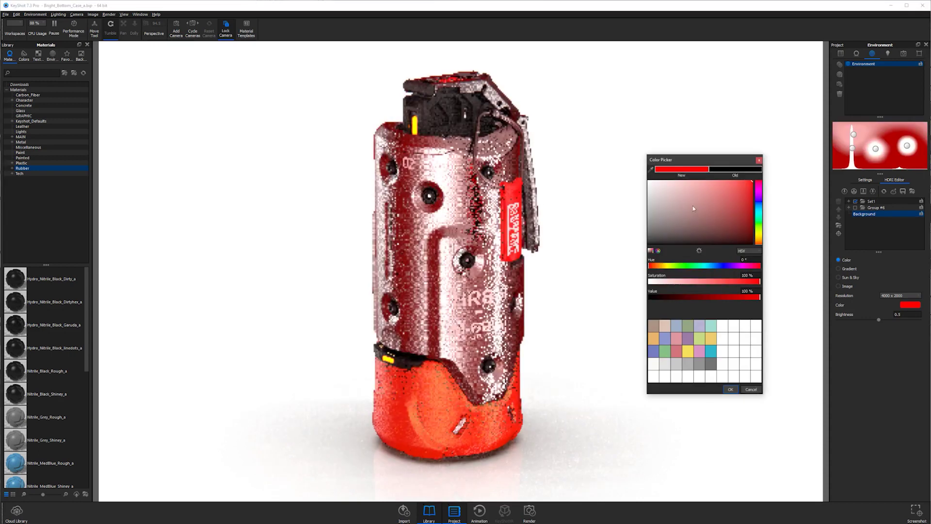
left_click(758, 228)
left_click(730, 389)
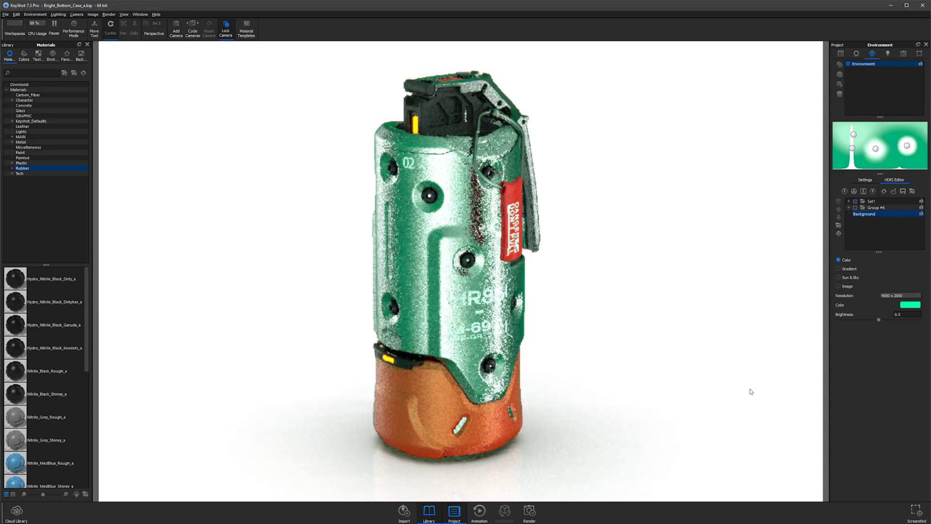
Try the Image, Sun & Sky and Gradient background types on the environment and switch back to Color.
left_click(846, 286)
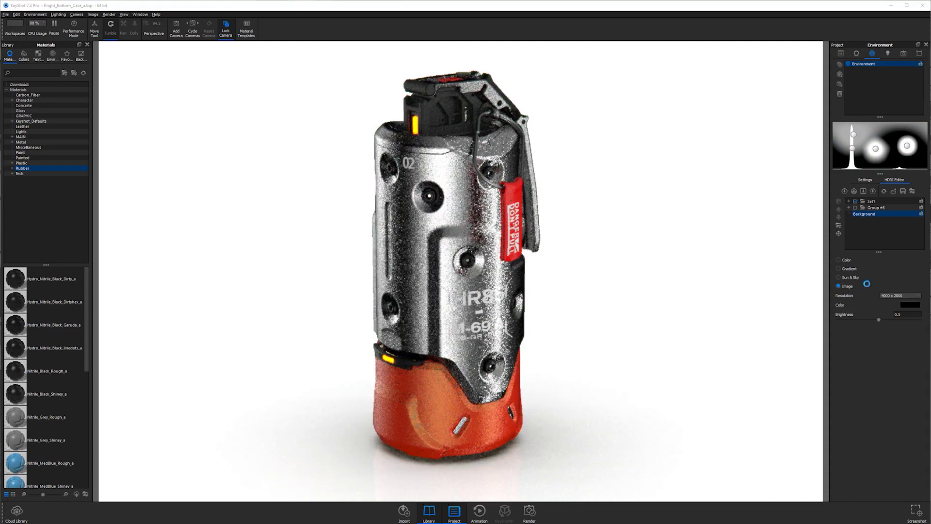
key("Escape")
left_click(852, 278)
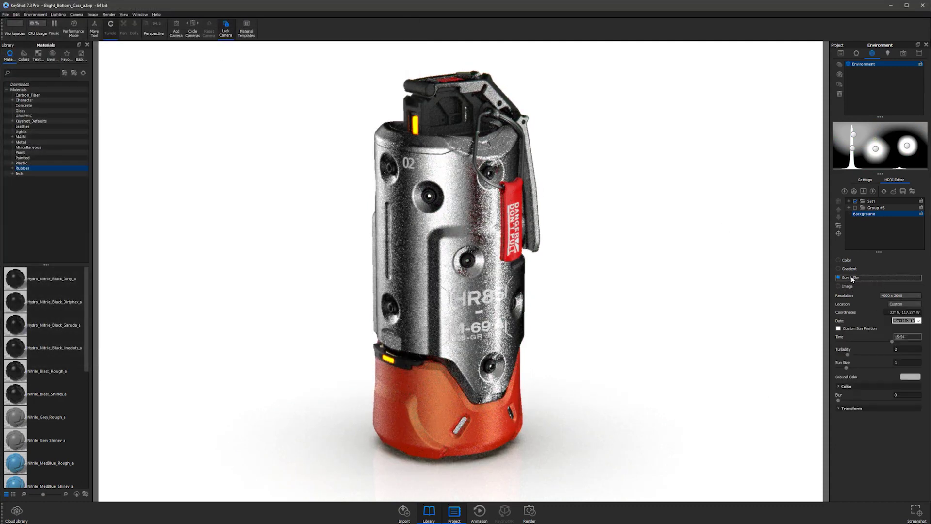
left_click(860, 270)
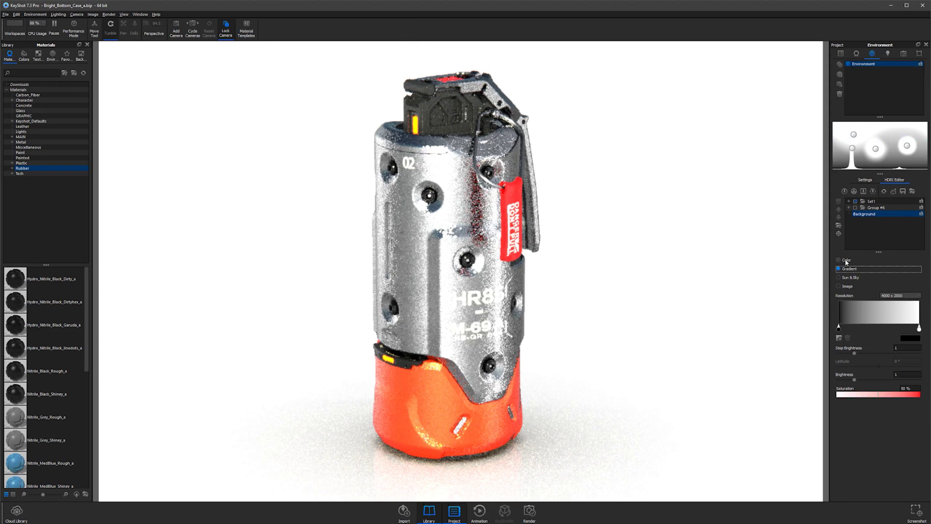
left_click(846, 261)
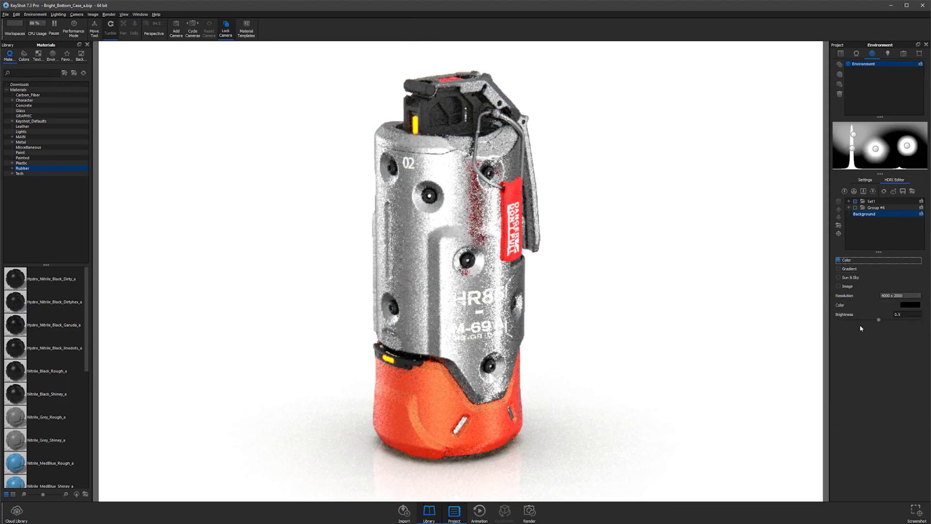
Set the environment background resolution to 10000 x 5000, and open the background image selection and dismiss it without choosing a file.
left_click(895, 295)
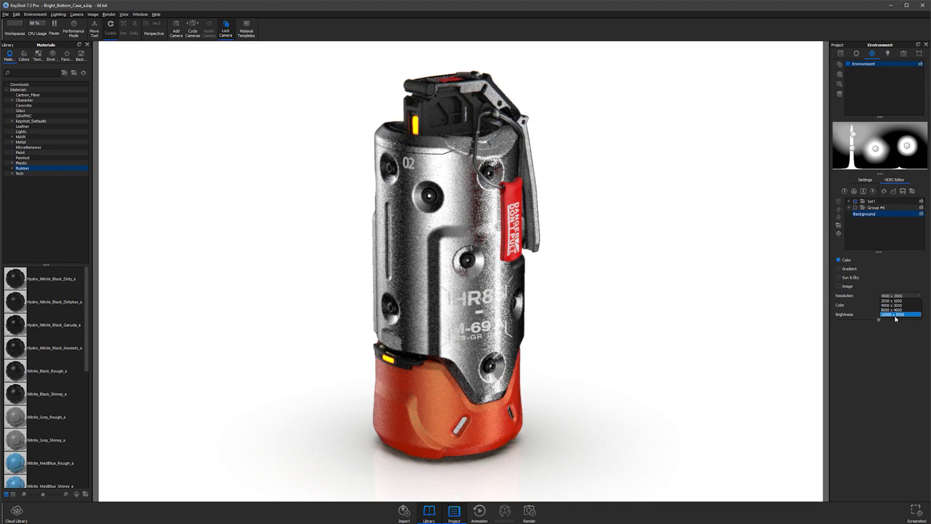
left_click(895, 315)
left_click(895, 286)
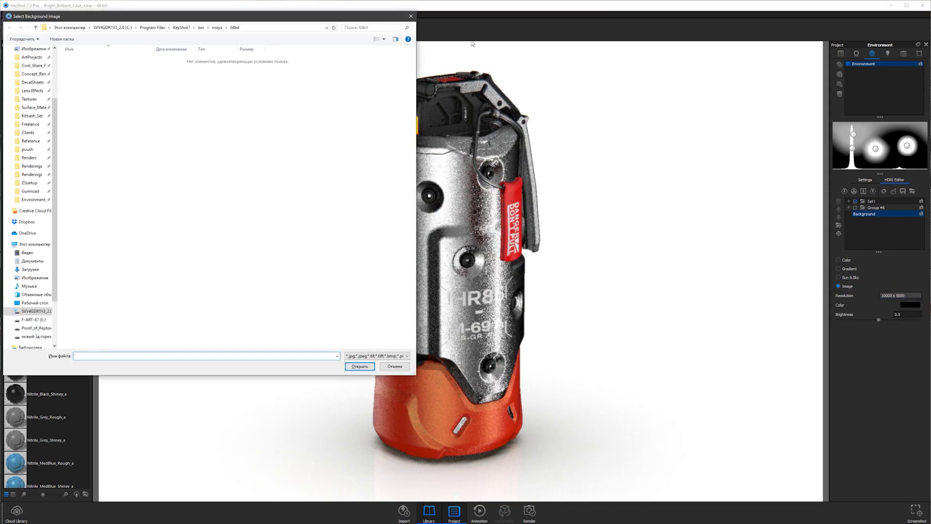
left_click(411, 16)
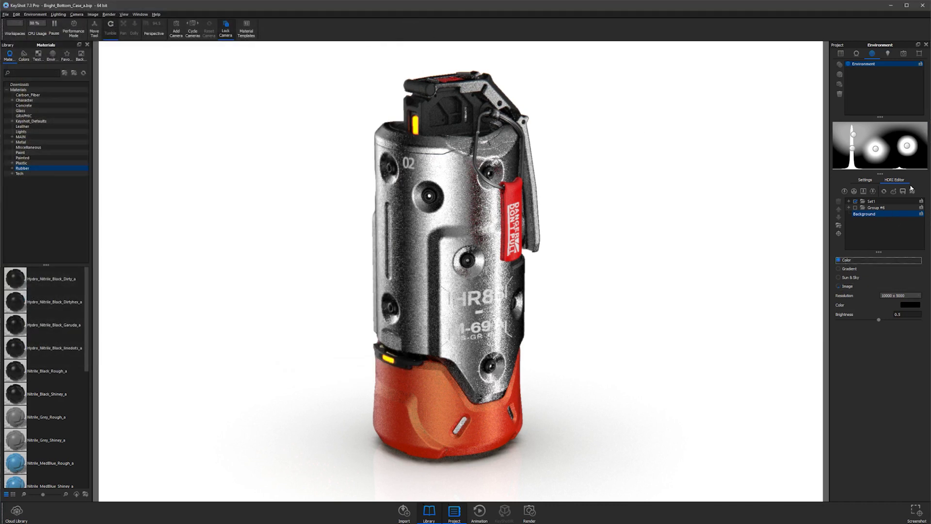